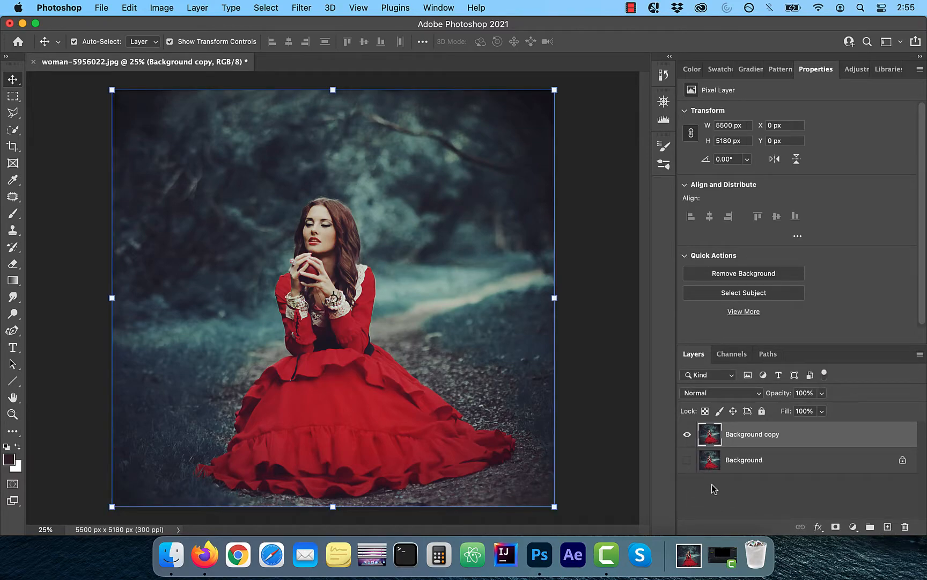
Select the woman automatically with Select Subject and add a layer mask from that selection to the Background copy layer.
{"action": "left_click", "coordinate": [9, 132]}
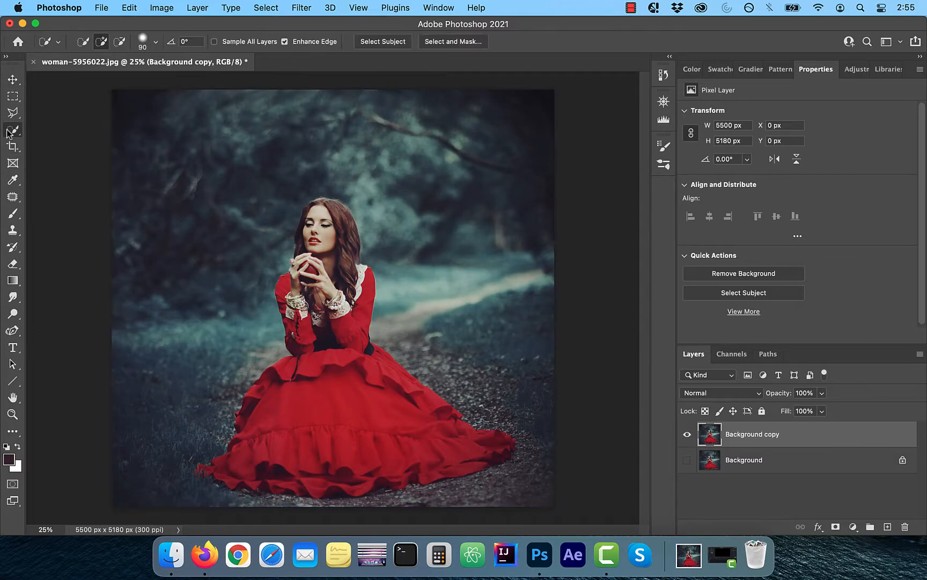
{"action": "left_click", "coordinate": [386, 41]}
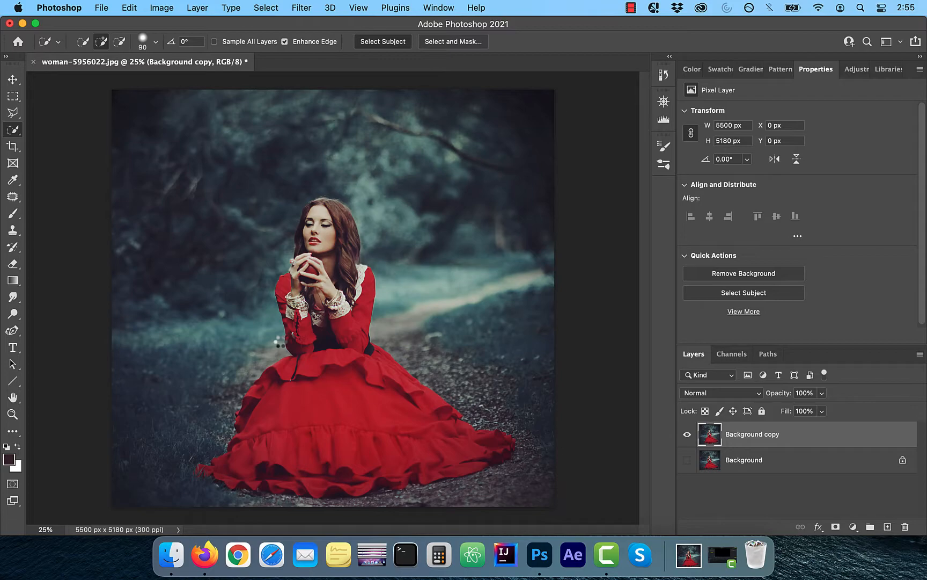
{"action": "left_click", "coordinate": [836, 527]}
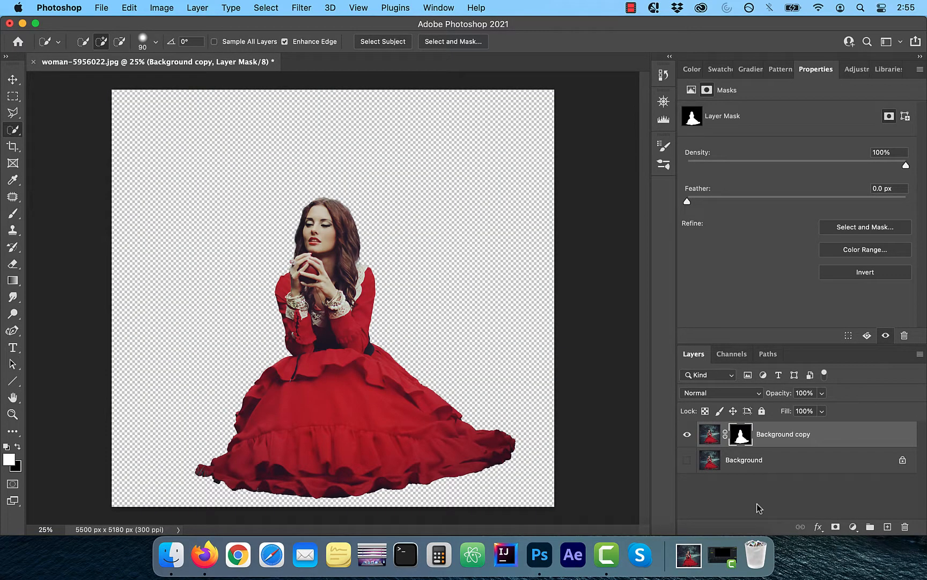
Switch to Firefox and download the Dripping Liquid Brushes set from myPhotoshopBrushes, saving the file dripping-liquid-brushes.abr.zip.
{"action": "left_click", "coordinate": [211, 563]}
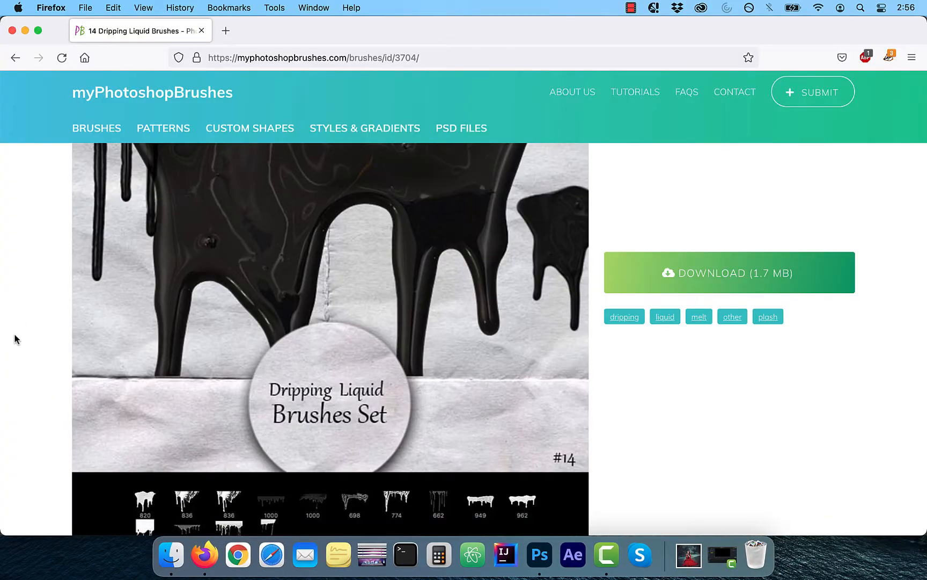
{"action": "scroll", "coordinate": [14, 335], "scroll_direction": "up", "scroll_amount": 5}
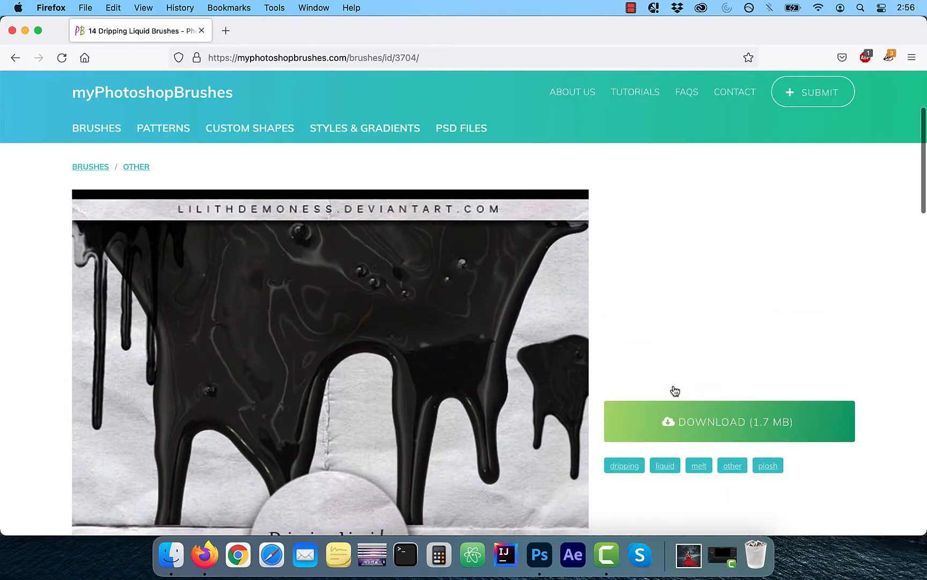
{"action": "left_click", "coordinate": [675, 427]}
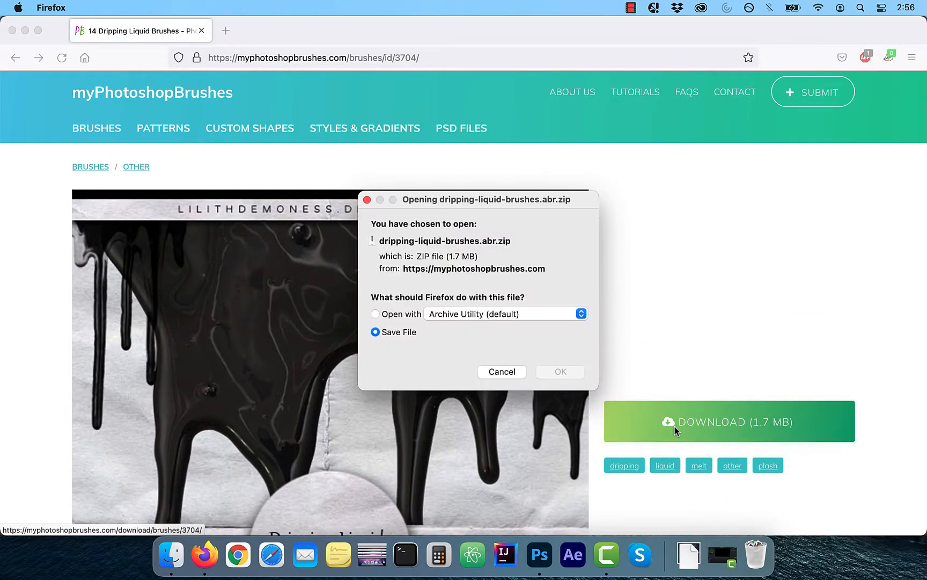
{"action": "left_click", "coordinate": [565, 375]}
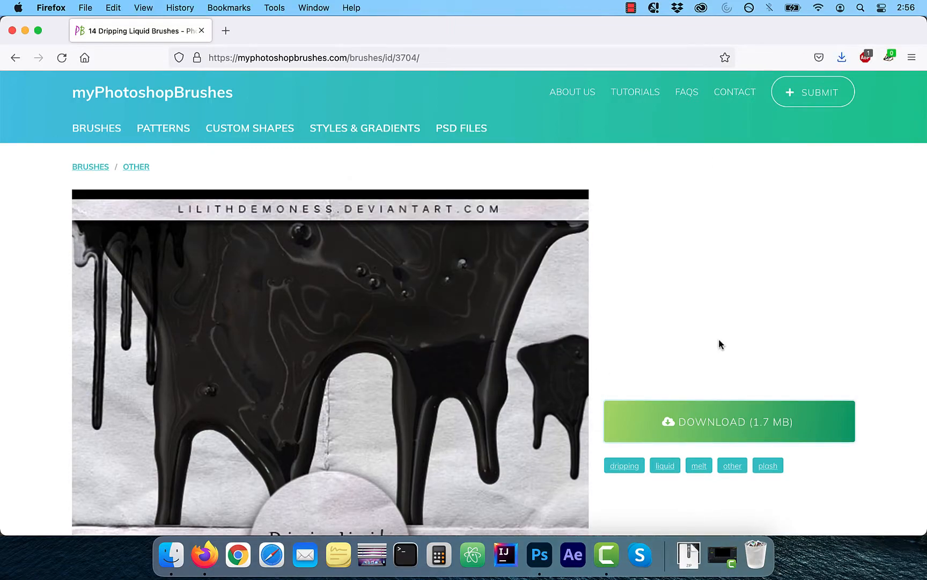
Unpack the downloaded archive dripping-liquid-brushes.abr.zip.
{"action": "left_click", "coordinate": [689, 554]}
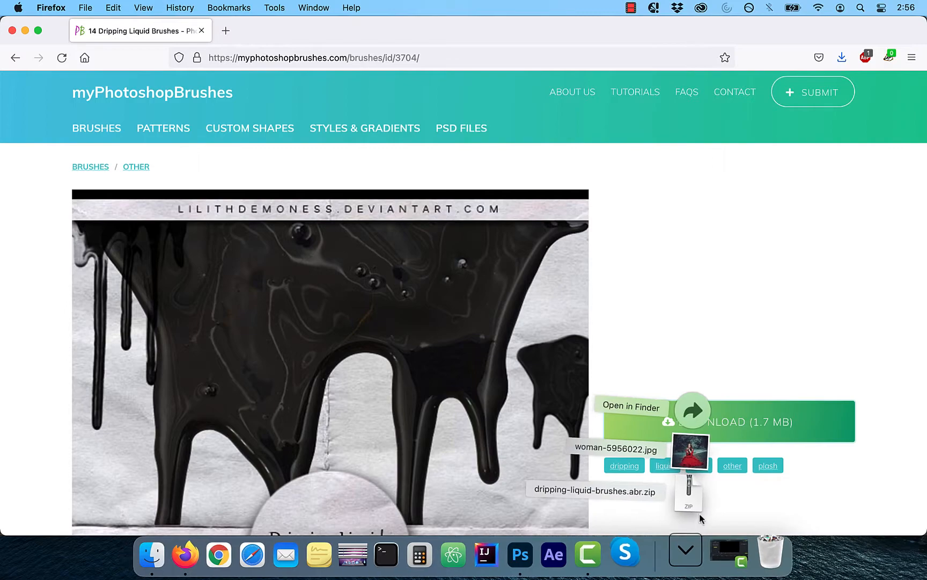
{"action": "left_click", "coordinate": [695, 499]}
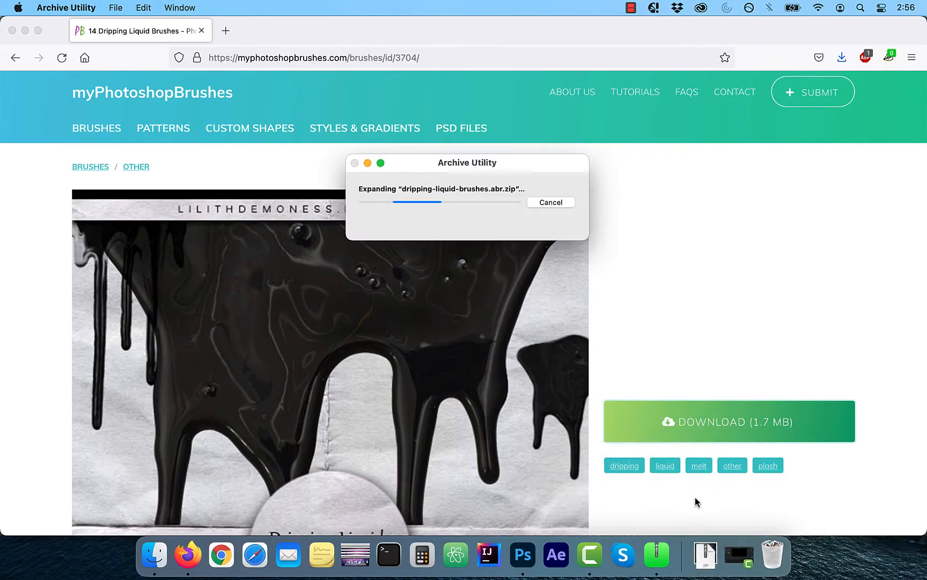
{"action": "left_click", "coordinate": [553, 221]}
Switch back to Photoshop and import the brush file dripping-liquid-brushes.abr from the Downloads folder.
{"action": "left_click", "coordinate": [554, 559]}
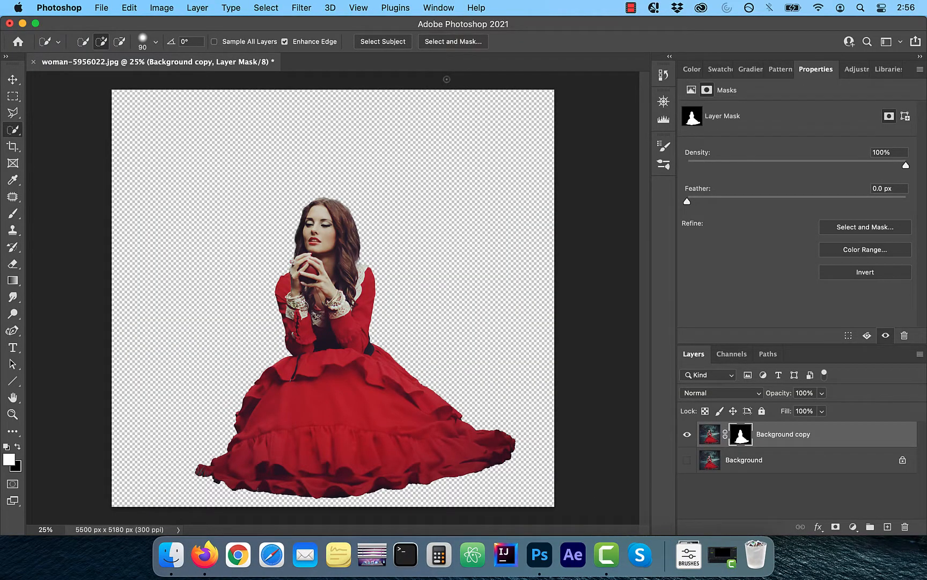
{"action": "left_click", "coordinate": [438, 8]}
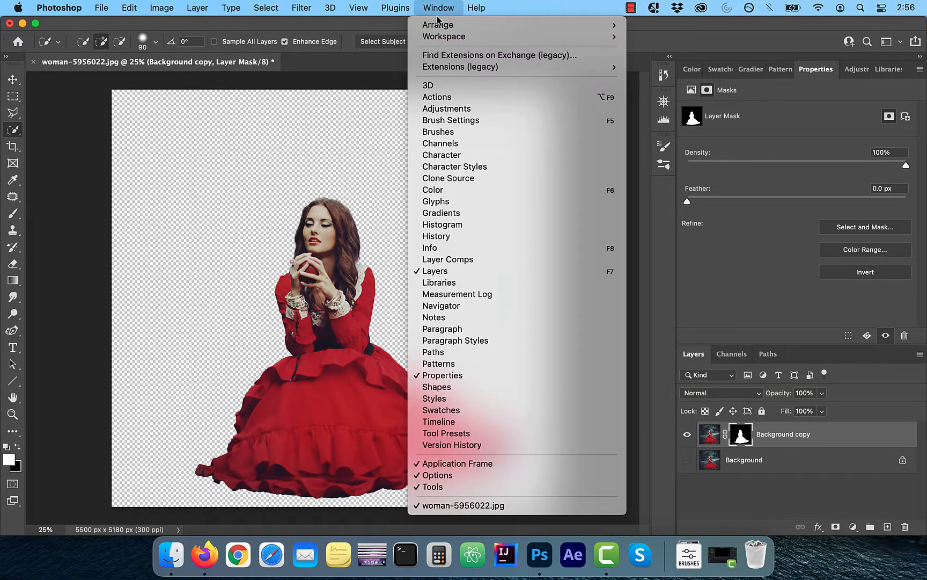
{"action": "left_click", "coordinate": [439, 132]}
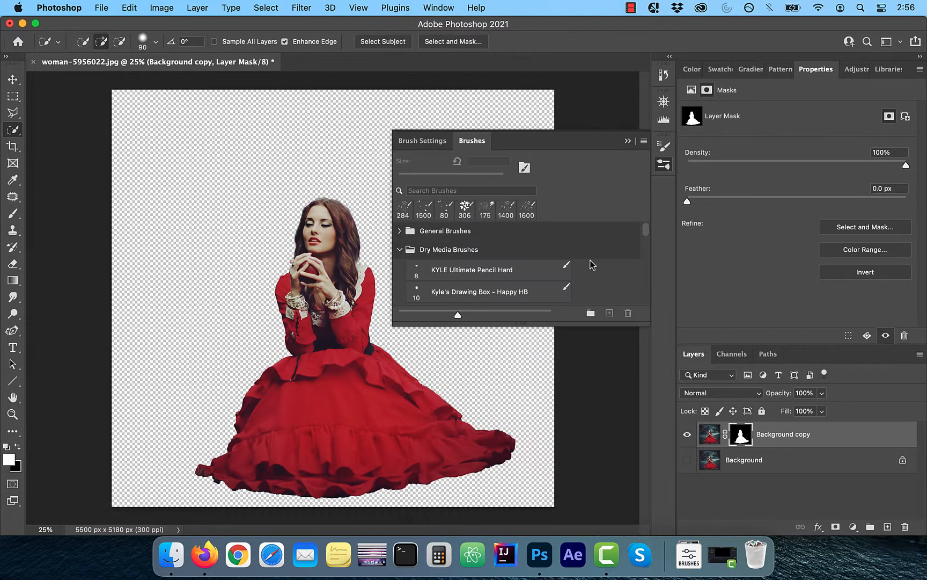
{"action": "left_click", "coordinate": [406, 253]}
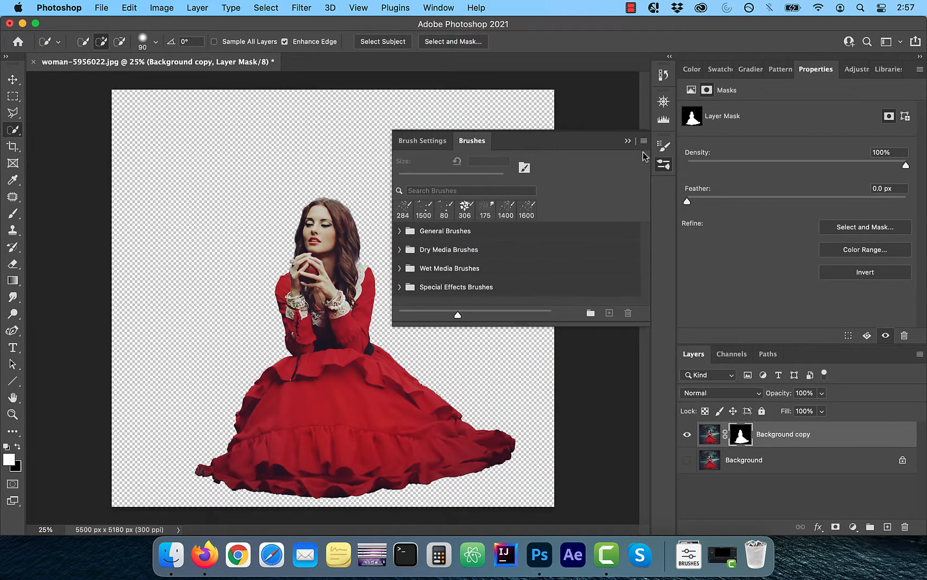
{"action": "left_click", "coordinate": [644, 141]}
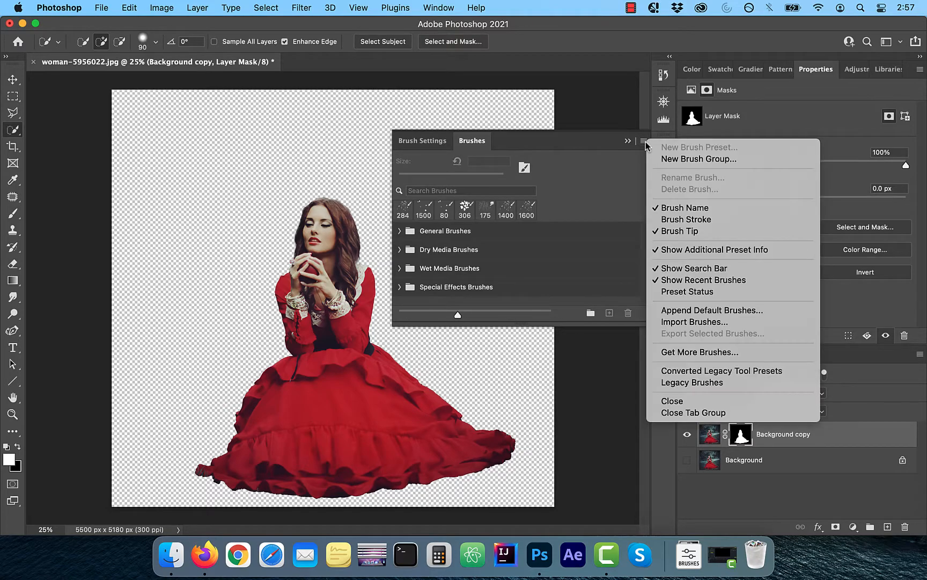
{"action": "left_click", "coordinate": [719, 324]}
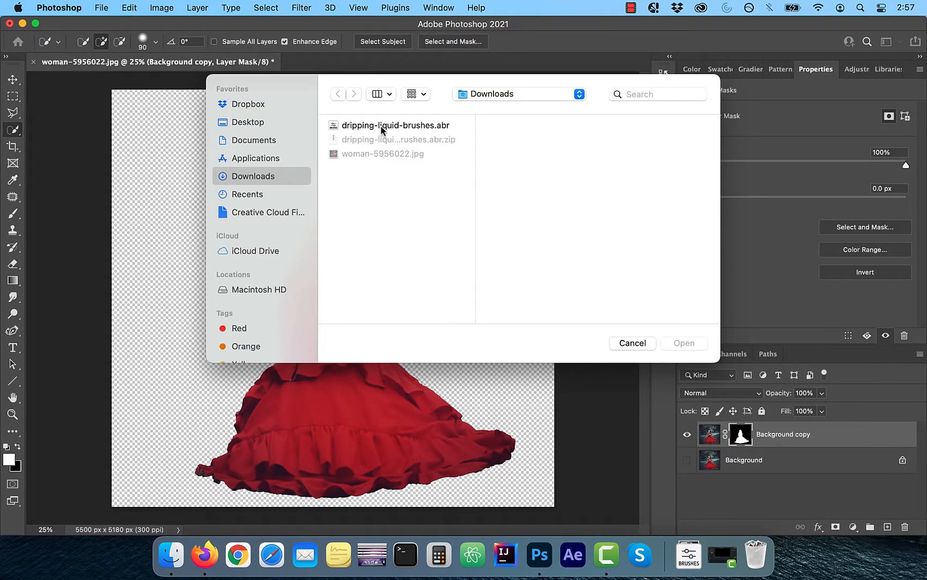
{"action": "left_click", "coordinate": [382, 127]}
{"action": "key", "text": "Return"}
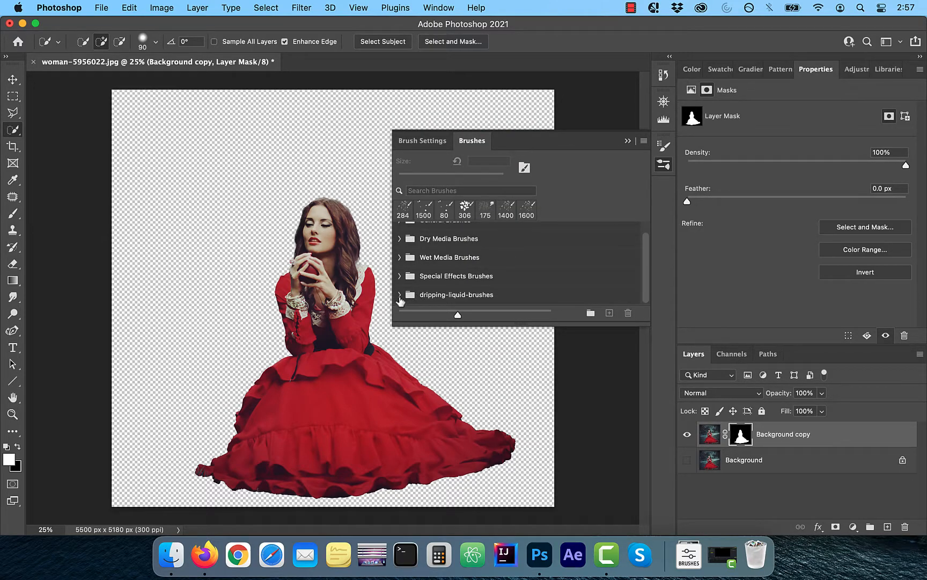
{"action": "left_click", "coordinate": [627, 142]}
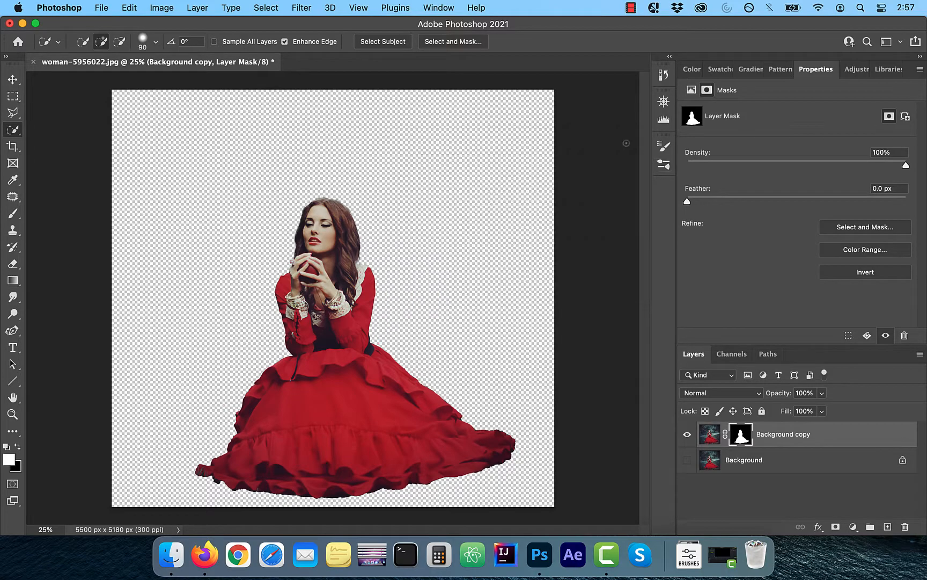
Activate the Brush tool and add a new empty layer above the Background copy layer.
{"action": "left_click", "coordinate": [14, 216]}
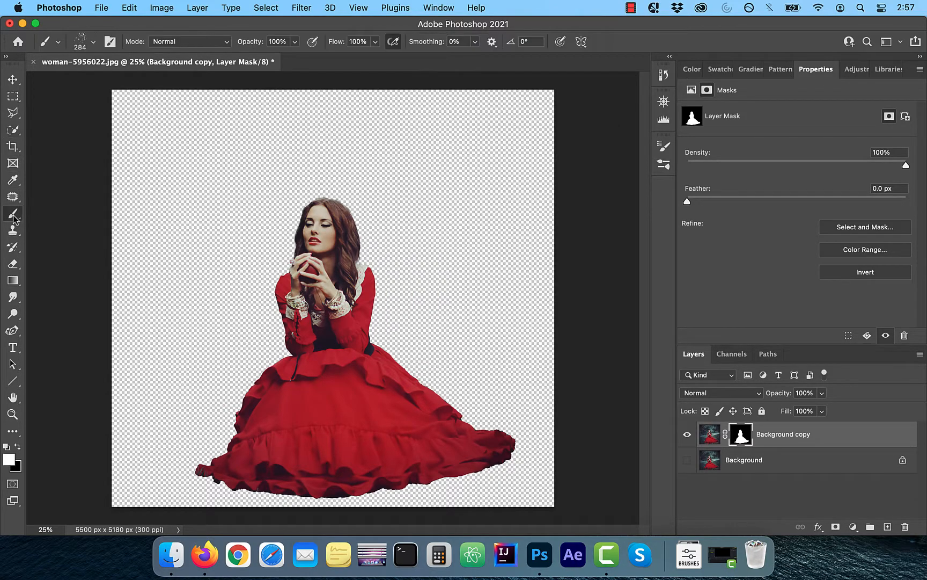
{"action": "left_click", "coordinate": [94, 43]}
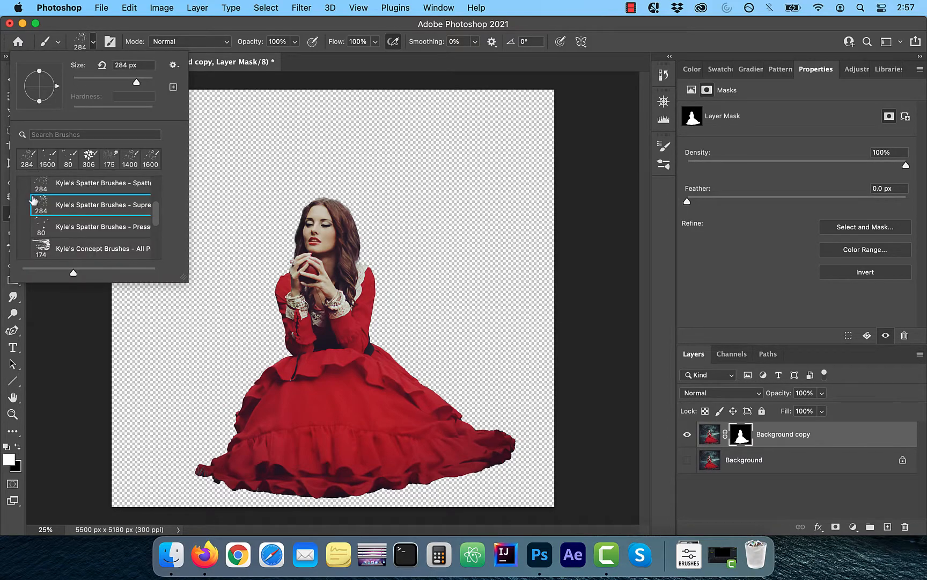
{"action": "scroll", "coordinate": [32, 200], "scroll_direction": "up", "scroll_amount": 10}
{"action": "left_click", "coordinate": [25, 243]}
{"action": "left_click", "coordinate": [94, 43]}
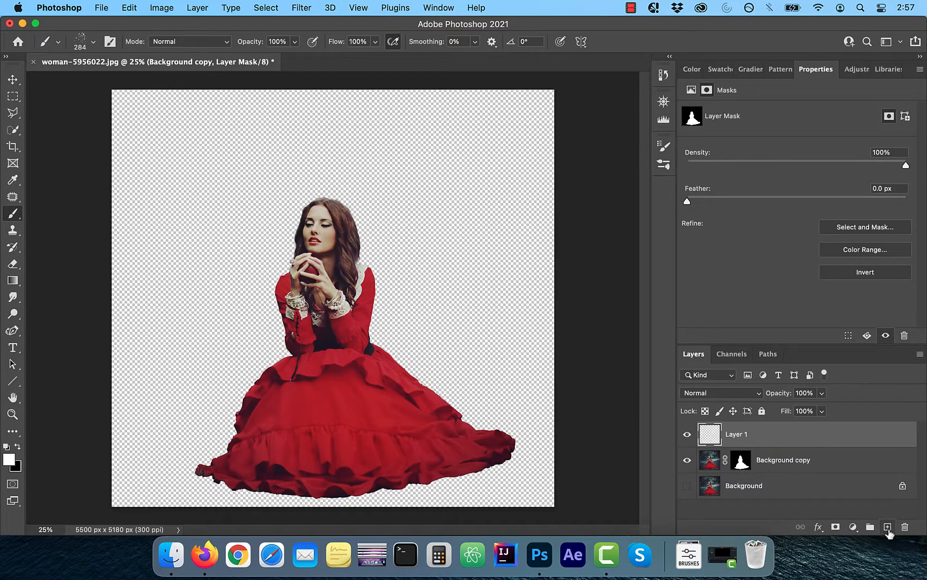
{"action": "left_click", "coordinate": [888, 526]}
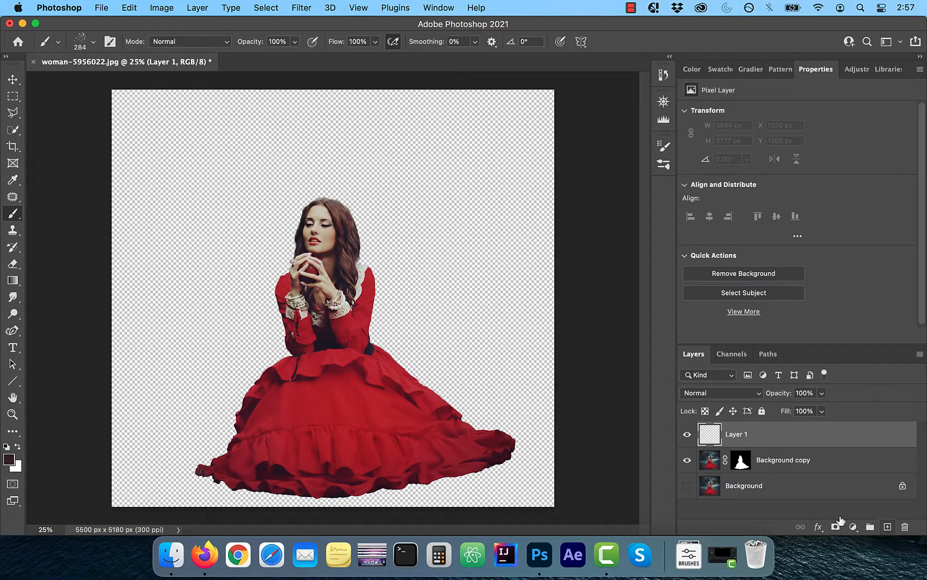
Choose the brush shutterstock_161785550.jpg from the dripping-liquid-brushes group.
{"action": "left_click", "coordinate": [94, 43]}
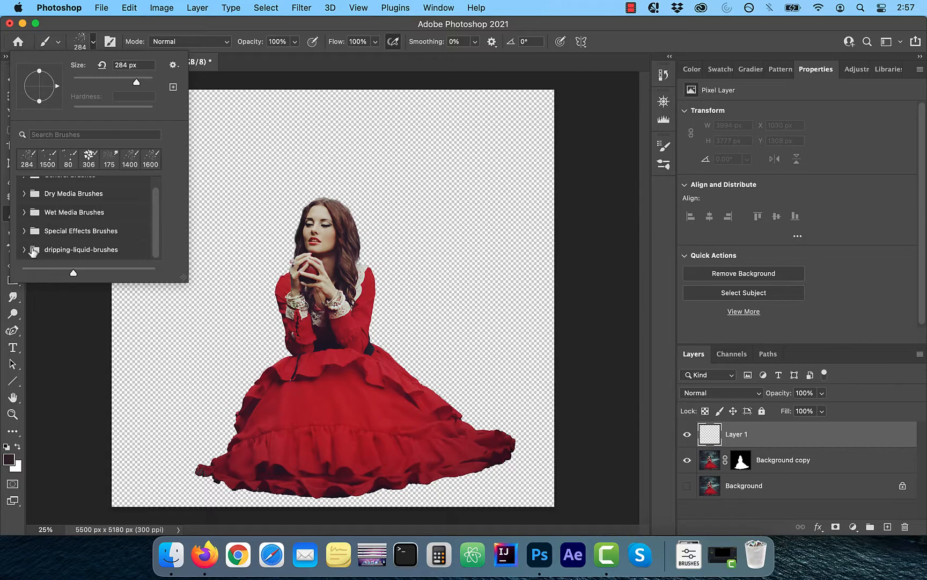
{"action": "left_click", "coordinate": [24, 250]}
{"action": "scroll", "coordinate": [86, 225], "scroll_direction": "down", "scroll_amount": 3}
{"action": "left_click", "coordinate": [105, 238]}
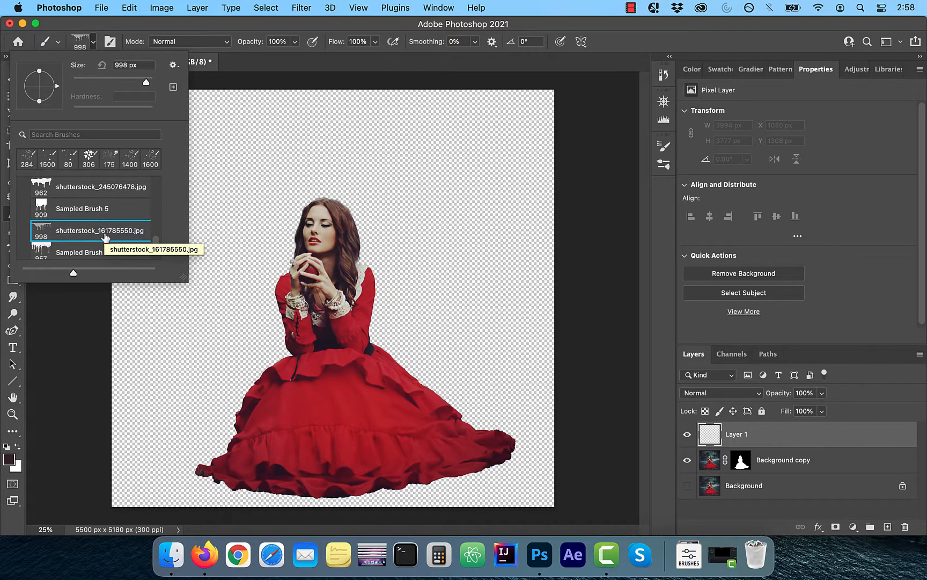
{"action": "scroll", "coordinate": [102, 225], "scroll_direction": "down", "scroll_amount": 3}
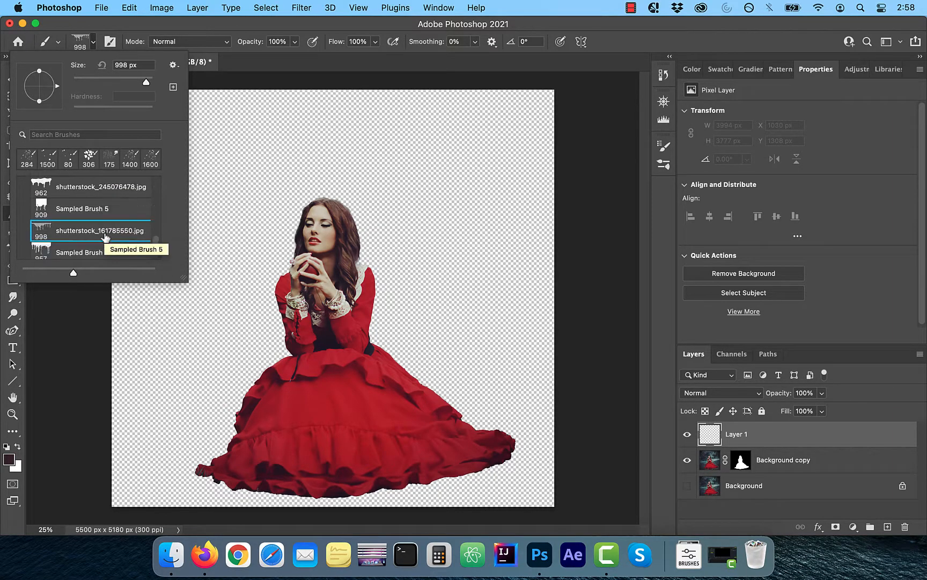
{"action": "left_click", "coordinate": [87, 47]}
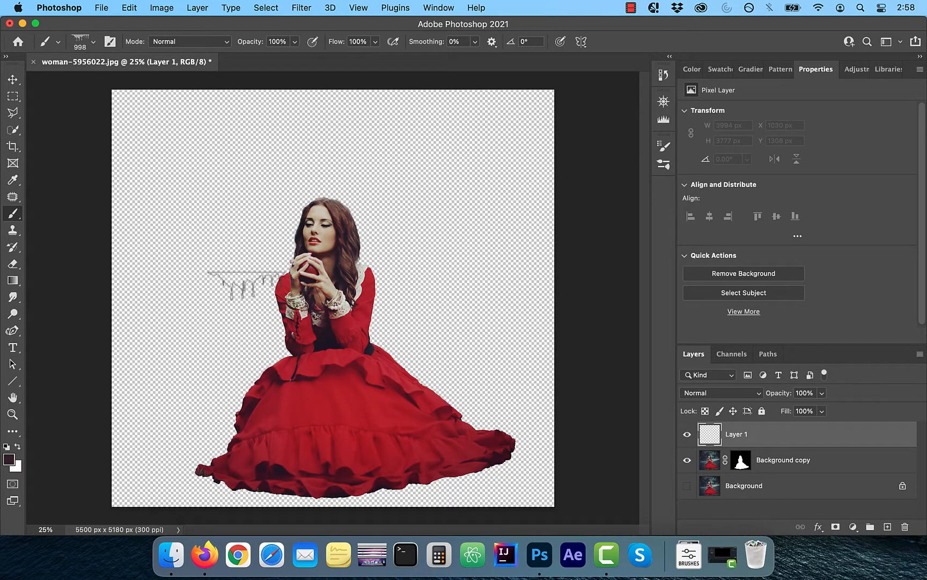
{"action": "left_click", "coordinate": [94, 44]}
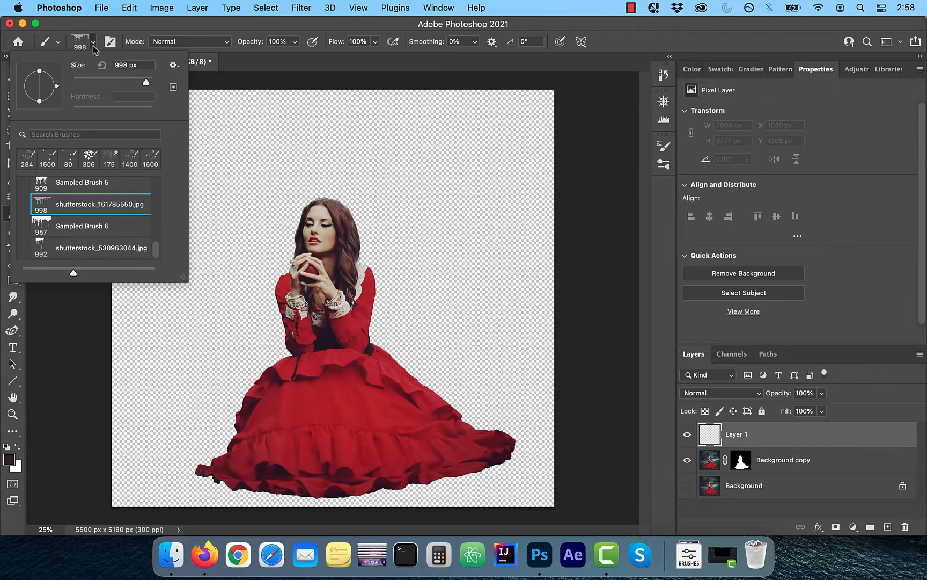
{"action": "left_click", "coordinate": [93, 47]}
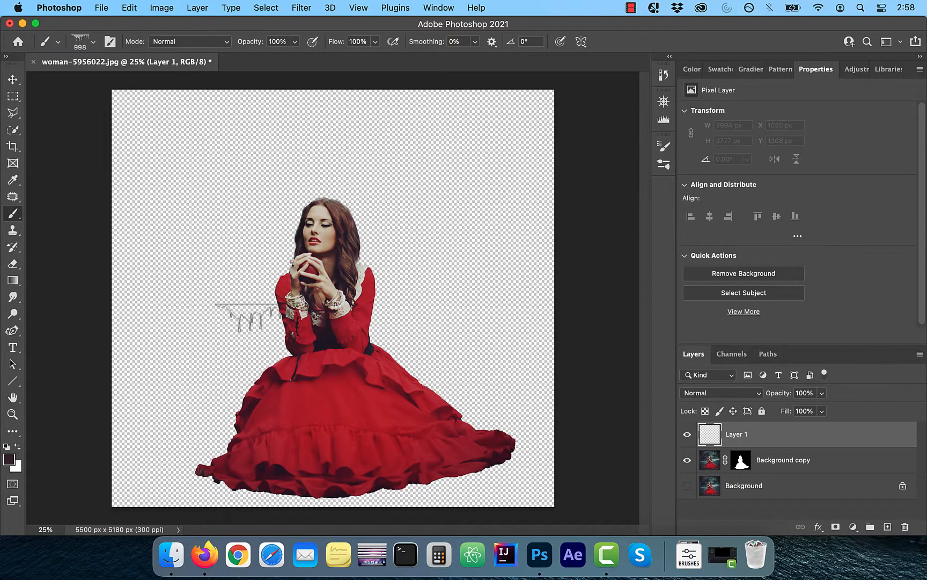
Enlarge the drip brush to 3300 px and stamp it once across the skirt of the dress on Layer 1.
{"action": "key", "text": "bracketright"}
{"action": "key", "text": "bracketright"}
{"action": "key", "text": "bracketright"}
{"action": "key", "text": "bracketright"}
{"action": "key", "text": "bracketright"}
{"action": "key", "text": "bracketright"}
{"action": "key", "text": "bracketright"}
{"action": "key", "text": "bracketright"}
{"action": "key", "text": "bracketright"}
{"action": "key", "text": "bracketright"}
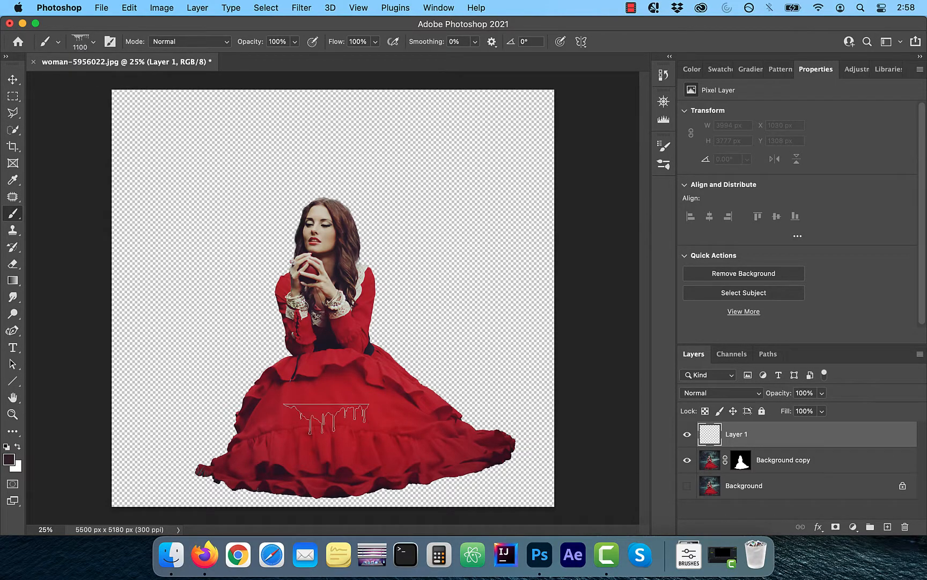
{"action": "key", "text": "bracketright"}
{"action": "key", "text": "bracketright"}
{"action": "key", "text": "bracketright"}
{"action": "key", "text": "bracketright"}
{"action": "key", "text": "bracketright"}
{"action": "key", "text": "bracketright"}
{"action": "key", "text": "bracketright"}
{"action": "key", "text": "bracketright"}
{"action": "key", "text": "bracketright"}
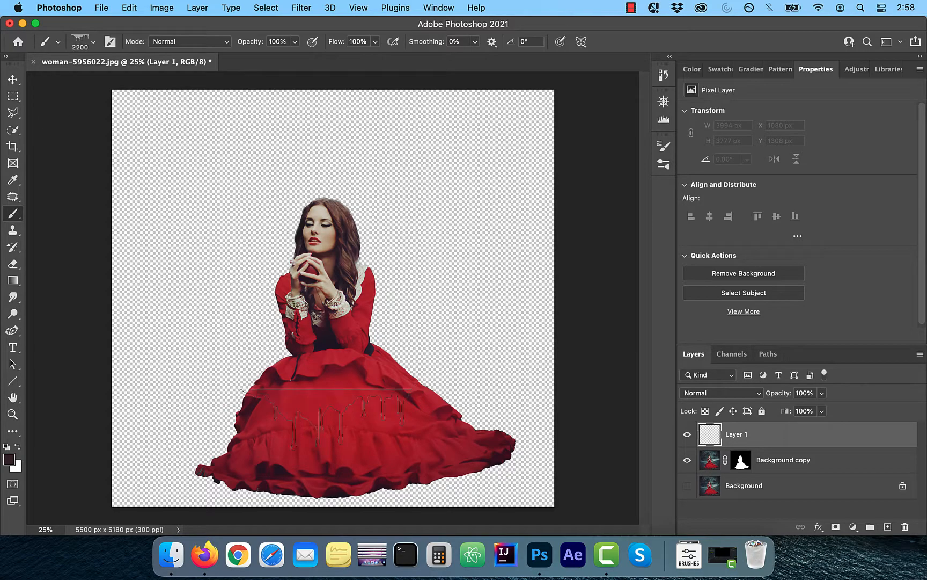
{"action": "key", "text": "bracketright"}
{"action": "key", "text": "bracketright"}
{"action": "key", "text": "bracketright"}
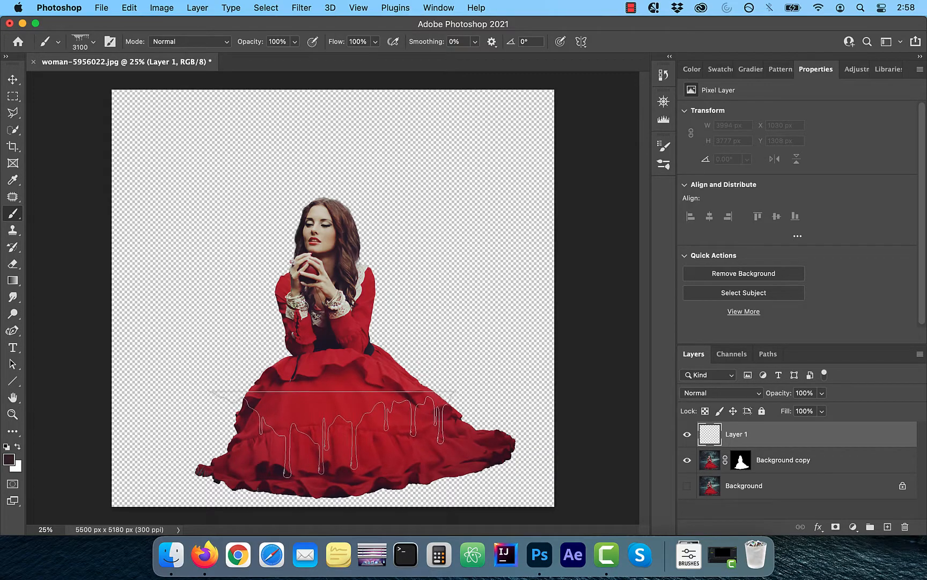
{"action": "key", "text": "bracketright"}
{"action": "key", "text": "bracketright"}
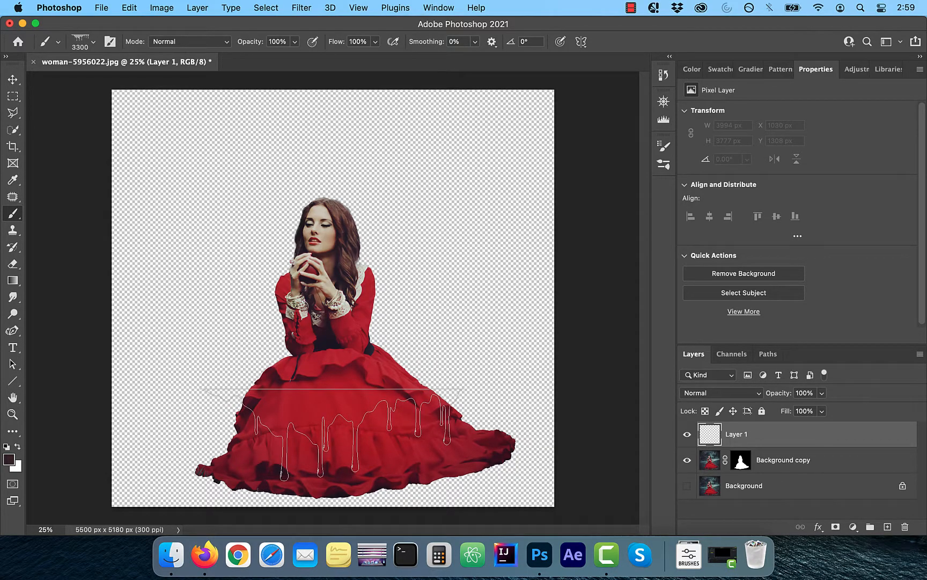
{"action": "left_click", "coordinate": [332, 433]}
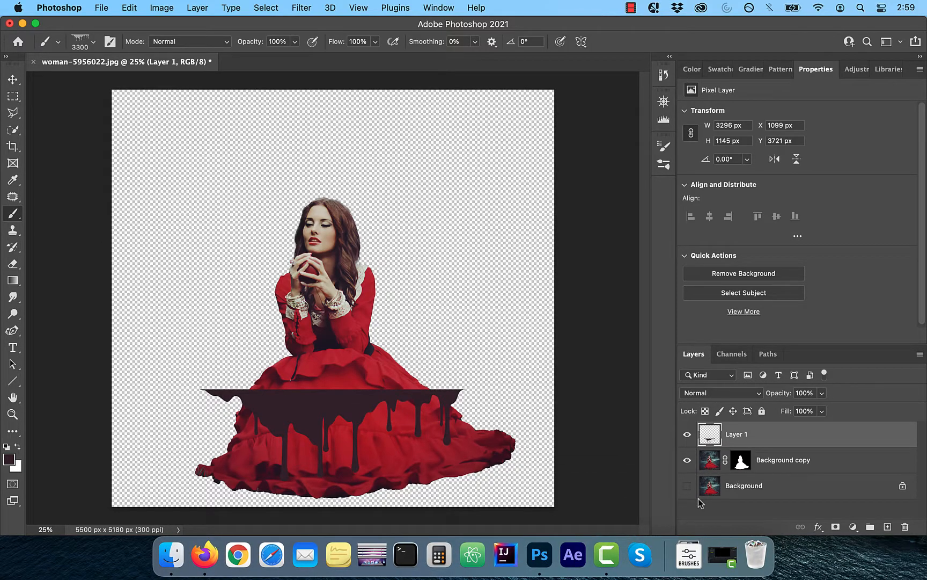
Convert the masked Background copy layer to a smart object.
{"action": "left_click", "coordinate": [711, 464], "text": "super"}
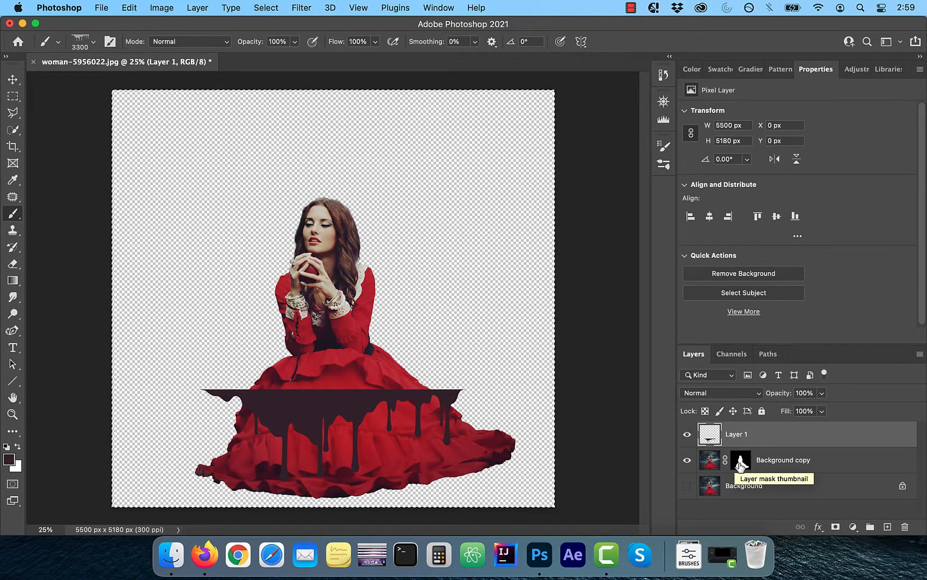
{"action": "left_click", "coordinate": [781, 466]}
{"action": "right_click", "coordinate": [781, 466]}
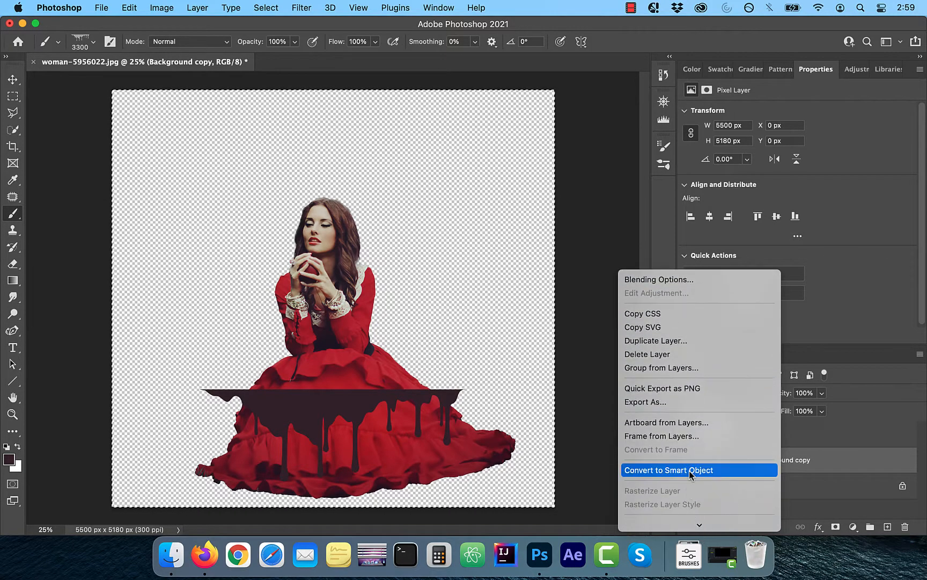
{"action": "left_click", "coordinate": [765, 469]}
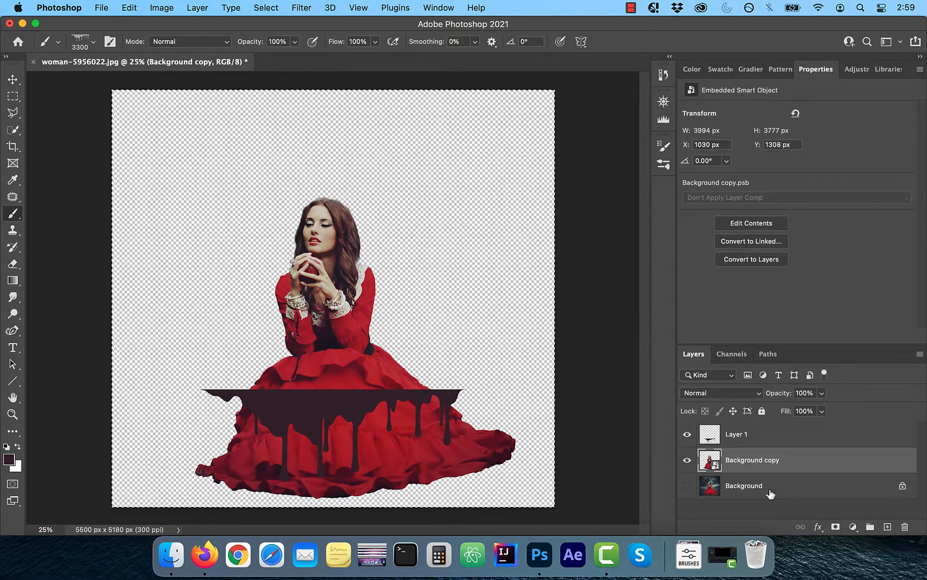
Load the drip shape on Layer 1 as a selection, mask the Background copy layer with it, and hide Layer 1.
{"action": "left_click", "coordinate": [714, 440]}
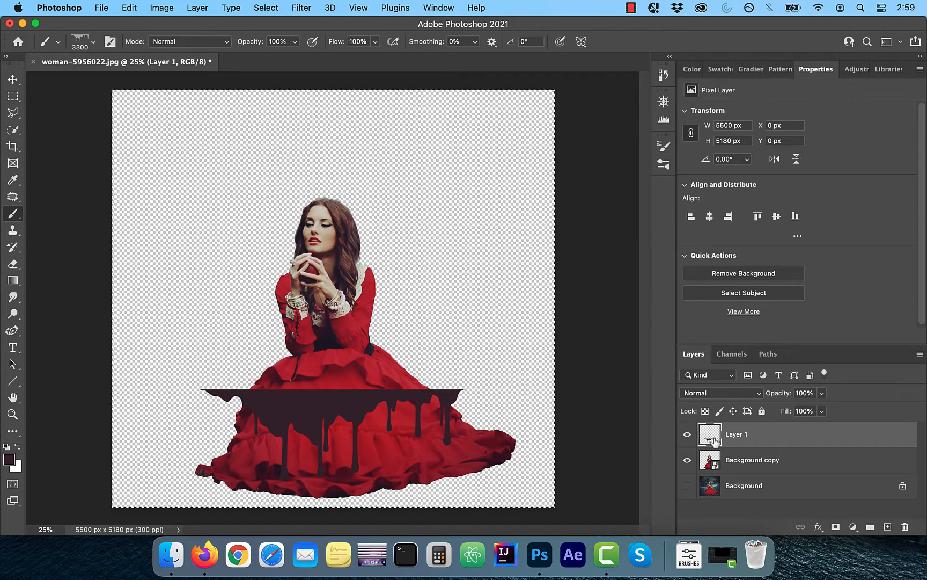
{"action": "left_click", "coordinate": [712, 439], "text": "super"}
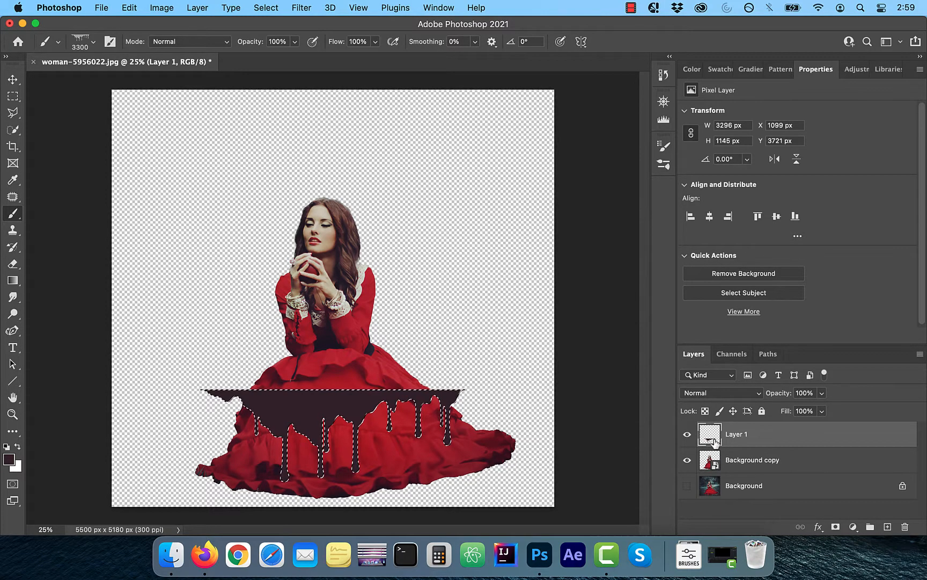
{"action": "left_click", "coordinate": [711, 461]}
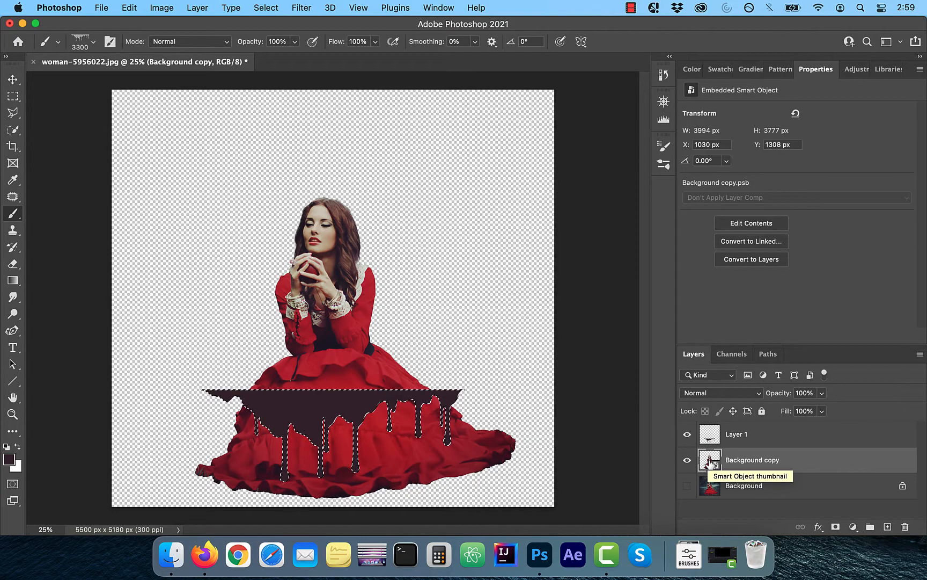
{"action": "left_click", "coordinate": [835, 528]}
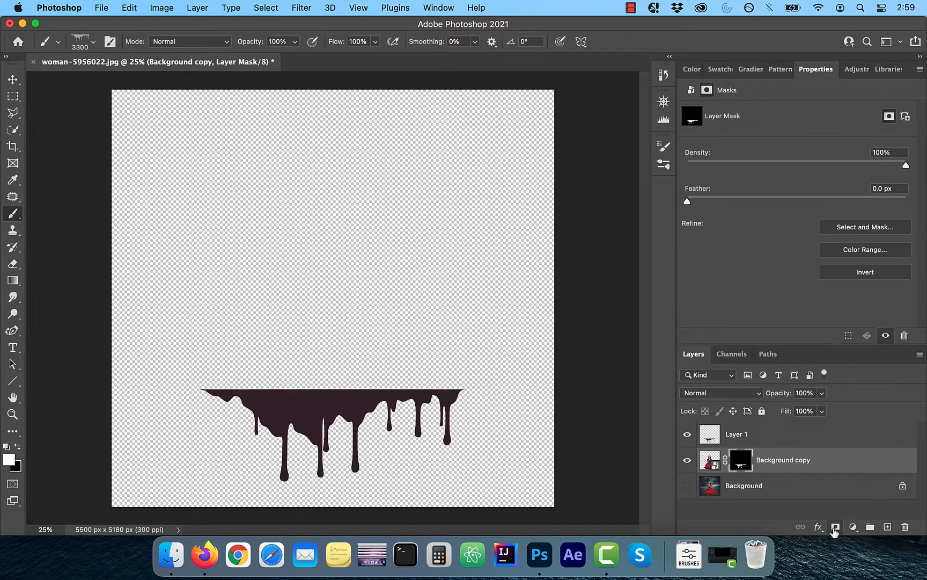
{"action": "left_click", "coordinate": [688, 434]}
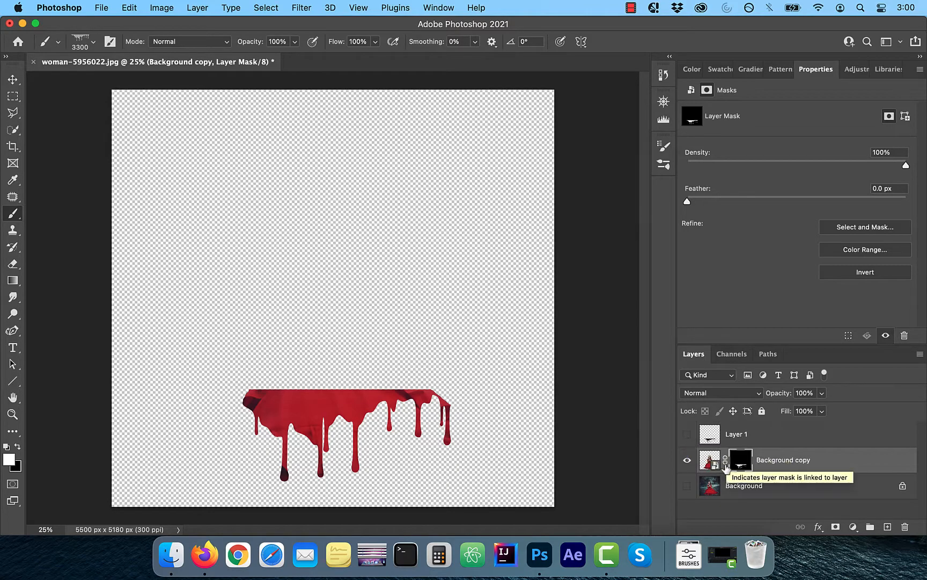
Choose the Hard Round brush from the General Brushes and reduce its size to 1200 px.
{"action": "left_click", "coordinate": [94, 44]}
{"action": "scroll", "coordinate": [37, 196], "scroll_direction": "up", "scroll_amount": 15}
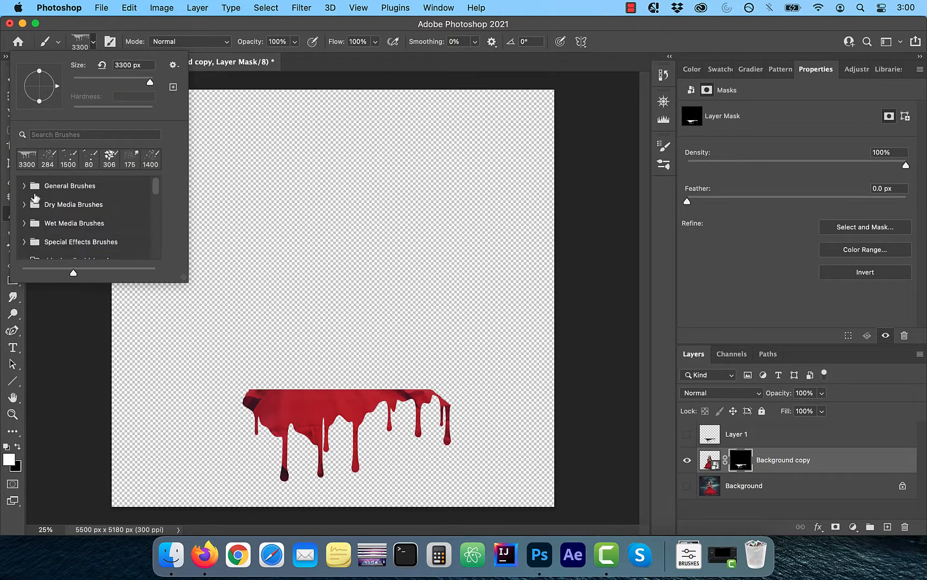
{"action": "left_click", "coordinate": [24, 186]}
{"action": "left_click", "coordinate": [49, 228]}
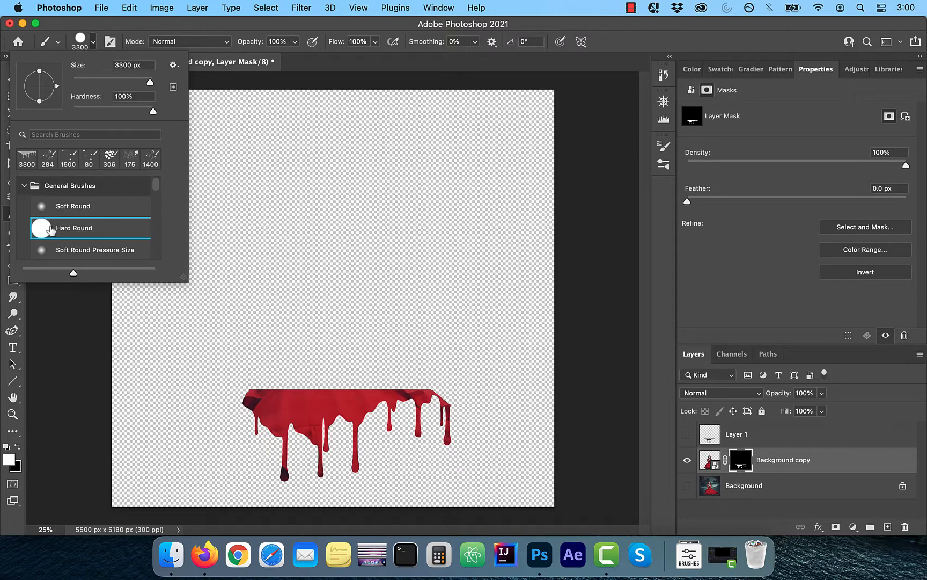
{"action": "key", "text": "bracketleft"}
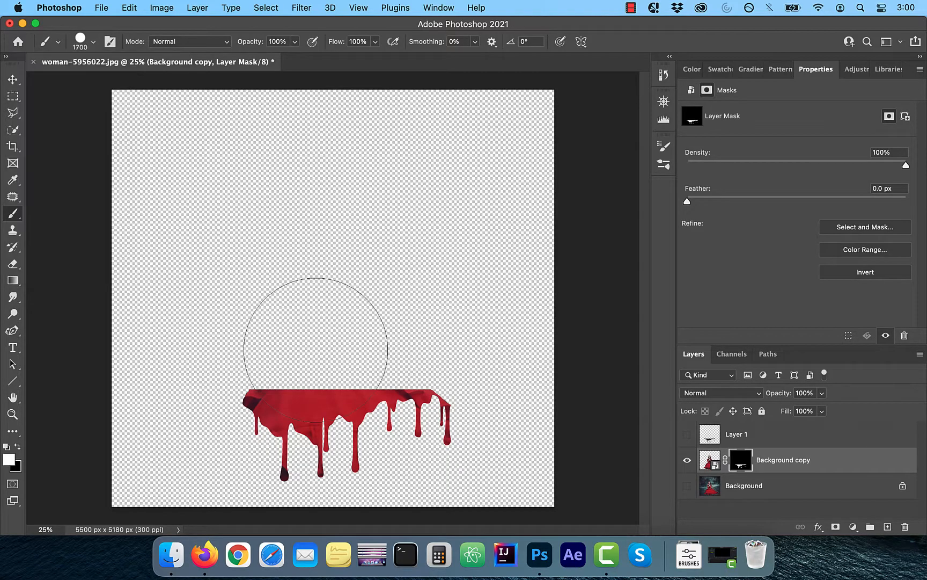
{"action": "key", "text": "bracketleft"}
{"action": "key", "text": "bracketleft"}
{"action": "key", "text": "bracketleft"}
{"action": "key", "text": "bracketleft"}
{"action": "key", "text": "bracketleft"}
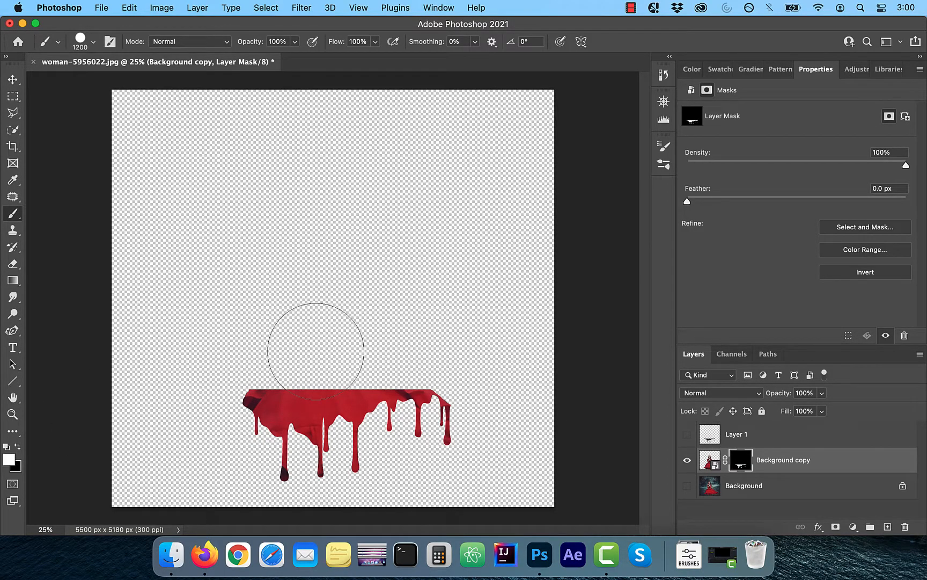
Paint white on the Background copy mask to reveal the woman and her upper skirt, and reduce the brush to 900 px.
{"action": "mouse_move", "coordinate": [316, 351]}
{"action": "left_mouse_down"}
{"action": "mouse_move", "coordinate": [308, 322]}
{"action": "mouse_move", "coordinate": [348, 271]}
{"action": "mouse_move", "coordinate": [354, 221]}
{"action": "mouse_move", "coordinate": [328, 262]}
{"action": "left_mouse_up"}
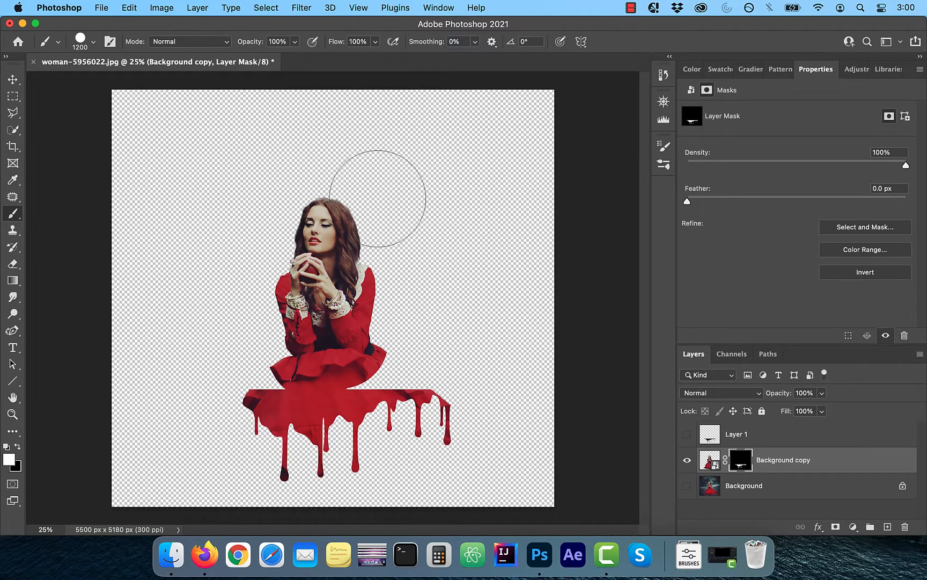
{"action": "mouse_move", "coordinate": [344, 324]}
{"action": "left_mouse_down"}
{"action": "mouse_move", "coordinate": [382, 317]}
{"action": "mouse_move", "coordinate": [403, 342]}
{"action": "mouse_move", "coordinate": [259, 372]}
{"action": "left_mouse_up"}
{"action": "key", "text": "bracketleft"}
{"action": "key", "text": "bracketleft"}
{"action": "key", "text": "bracketleft"}
Paint black on the mask to hide the outermost drips beyond the skirt's right edge.
{"action": "scroll", "coordinate": [320, 379], "scroll_direction": "up", "scroll_amount": 3}
{"action": "scroll", "coordinate": [476, 238], "scroll_direction": "down", "scroll_amount": 3}
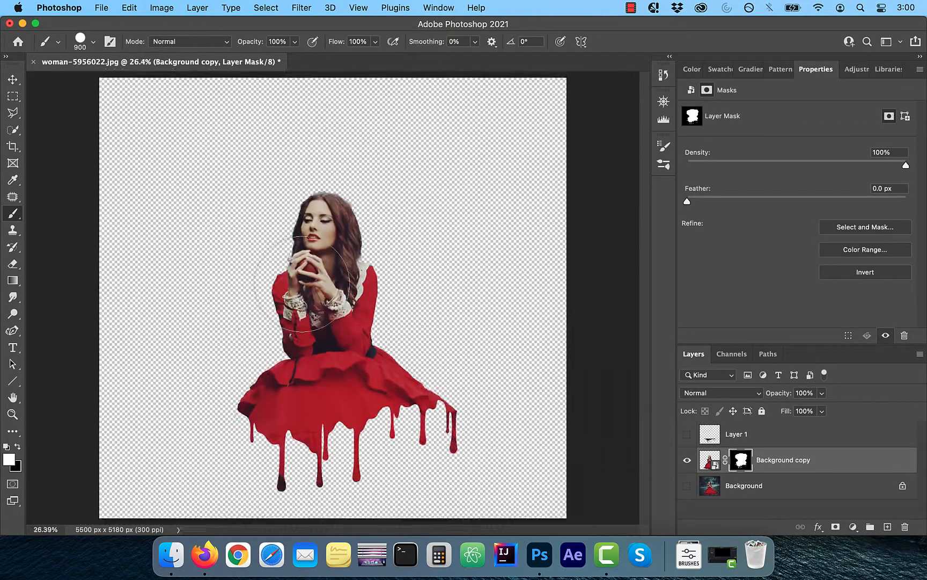
{"action": "key", "text": "x"}
{"action": "left_click_drag", "start_coordinate": [477, 443], "coordinate": [474, 379]}
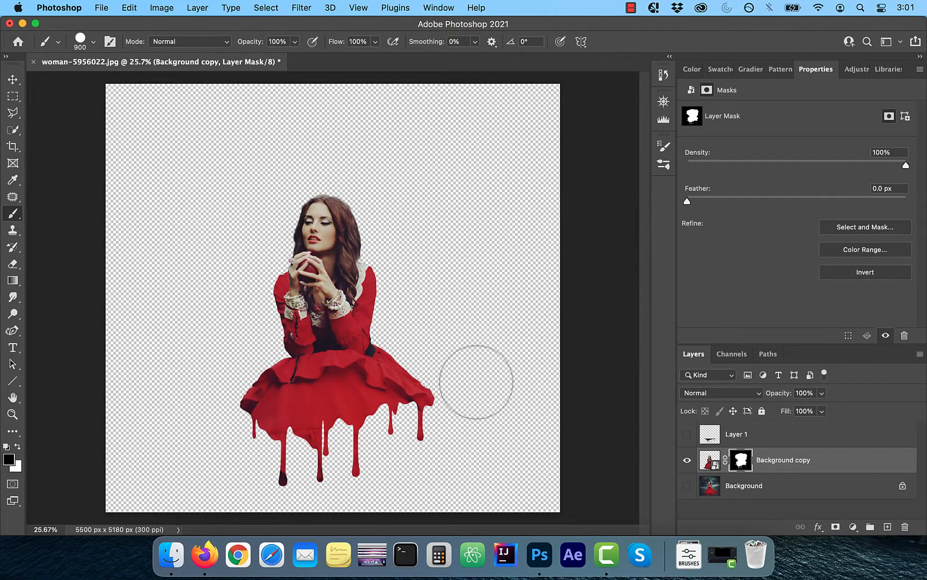
{"action": "scroll", "coordinate": [169, 341], "scroll_direction": "down", "scroll_amount": 1}
Scale the masked woman up proportionally to about 5267 × 4981 px, reposition her on the canvas, and commit the transform.
{"action": "key", "text": "v"}
{"action": "left_click_drag", "start_coordinate": [203, 201], "coordinate": [125, 126]}
{"action": "scroll", "coordinate": [265, 315], "scroll_direction": "up", "scroll_amount": 3}
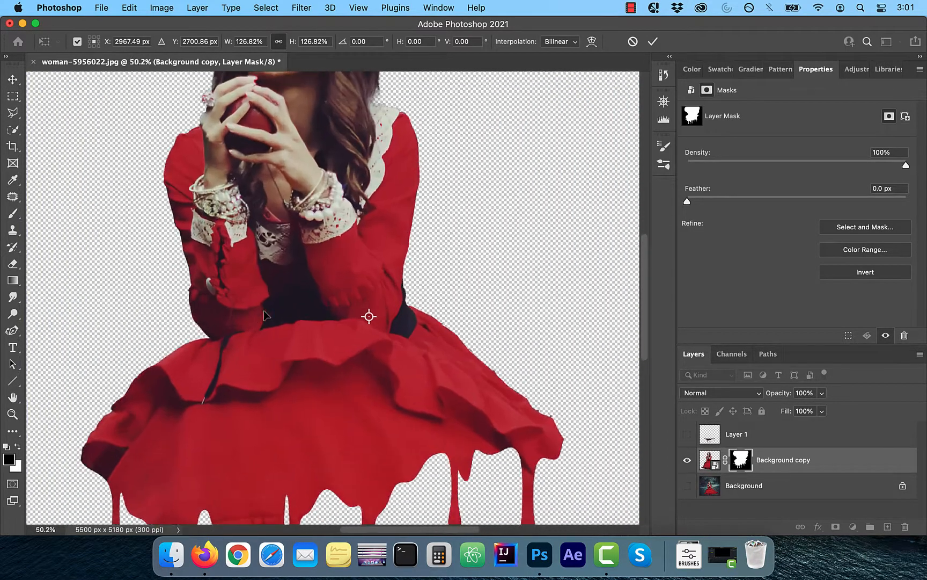
{"action": "scroll", "coordinate": [266, 315], "scroll_direction": "down", "scroll_amount": 4}
{"action": "left_click_drag", "start_coordinate": [346, 156], "coordinate": [346, 144]}
{"action": "left_click_drag", "start_coordinate": [311, 247], "coordinate": [318, 254]}
{"action": "left_click", "coordinate": [74, 135]}
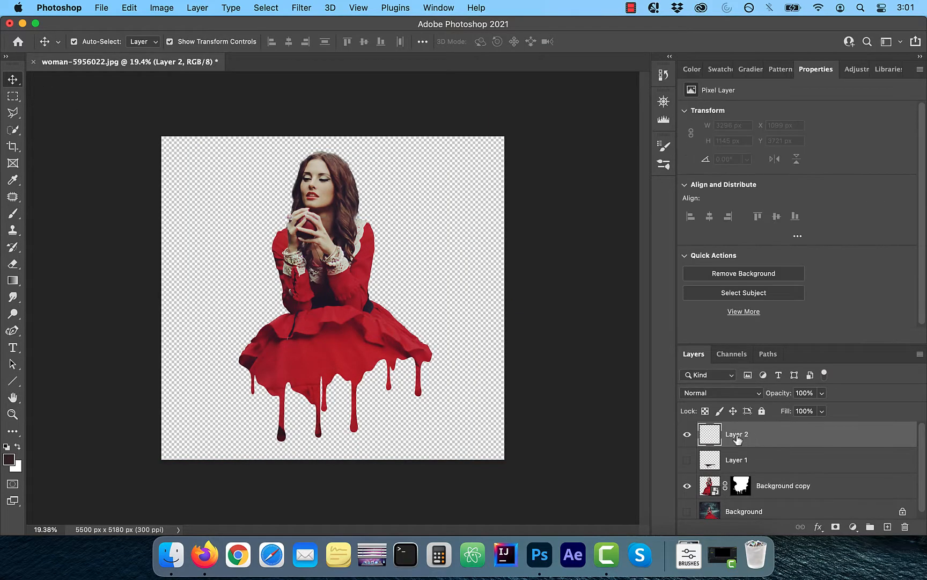
Move the empty Layer 2 below Background copy and add a Solid Color fill there in a tan sampled from the portrait.
{"action": "left_click_drag", "start_coordinate": [738, 440], "coordinate": [740, 493]}
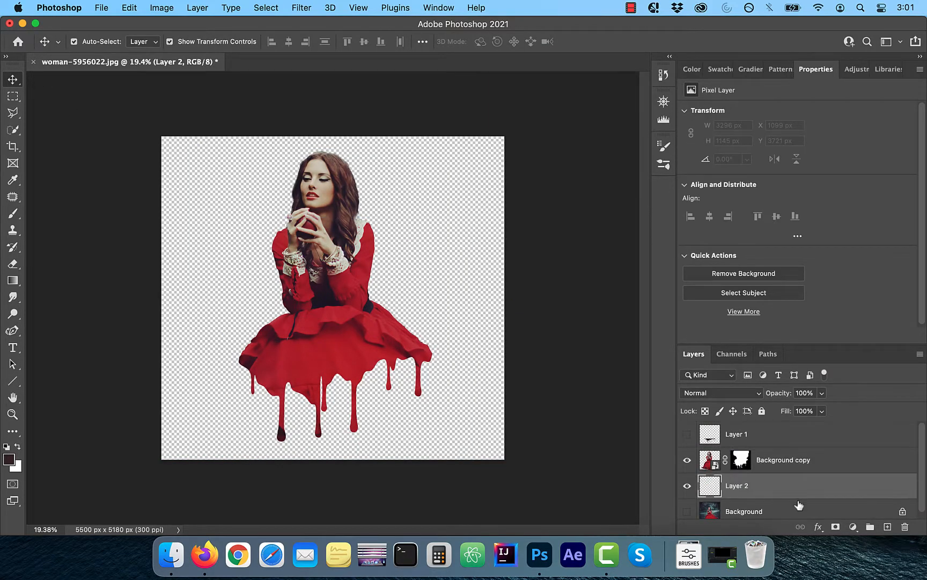
{"action": "left_click", "coordinate": [854, 527]}
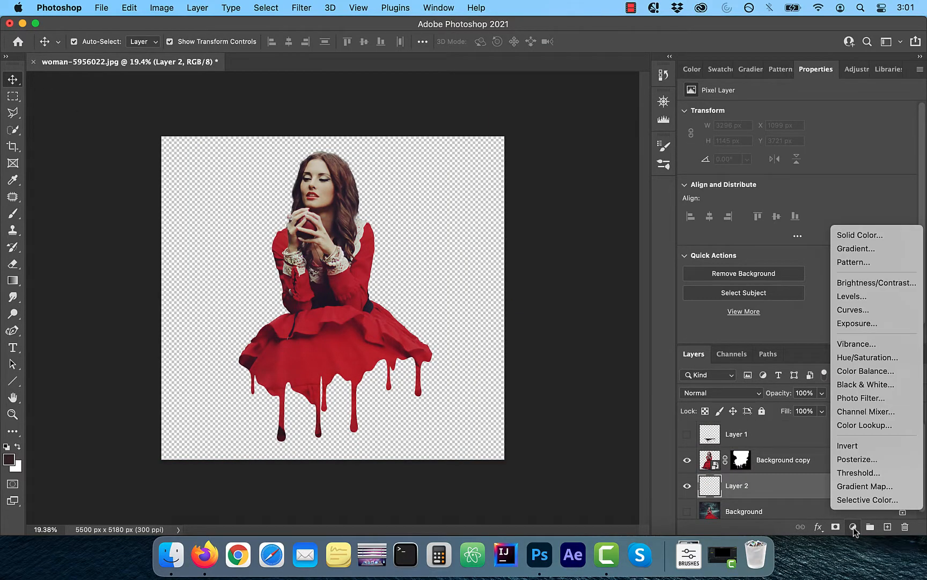
{"action": "left_click", "coordinate": [852, 237]}
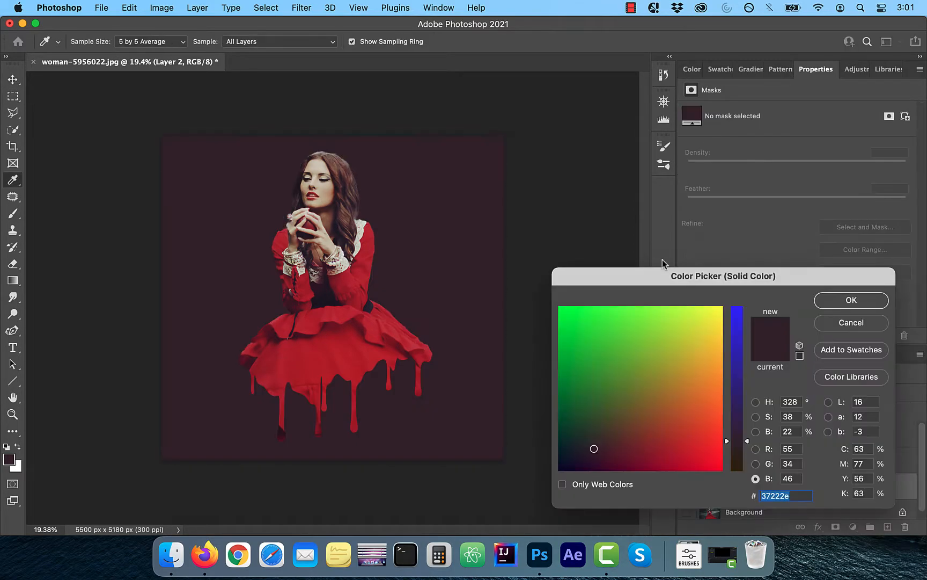
{"action": "left_click", "coordinate": [336, 250]}
{"action": "left_click", "coordinate": [321, 232]}
{"action": "left_click_drag", "start_coordinate": [321, 232], "coordinate": [328, 198]}
{"action": "left_click", "coordinate": [363, 231]}
{"action": "left_click", "coordinate": [326, 196]}
{"action": "left_click", "coordinate": [852, 301]}
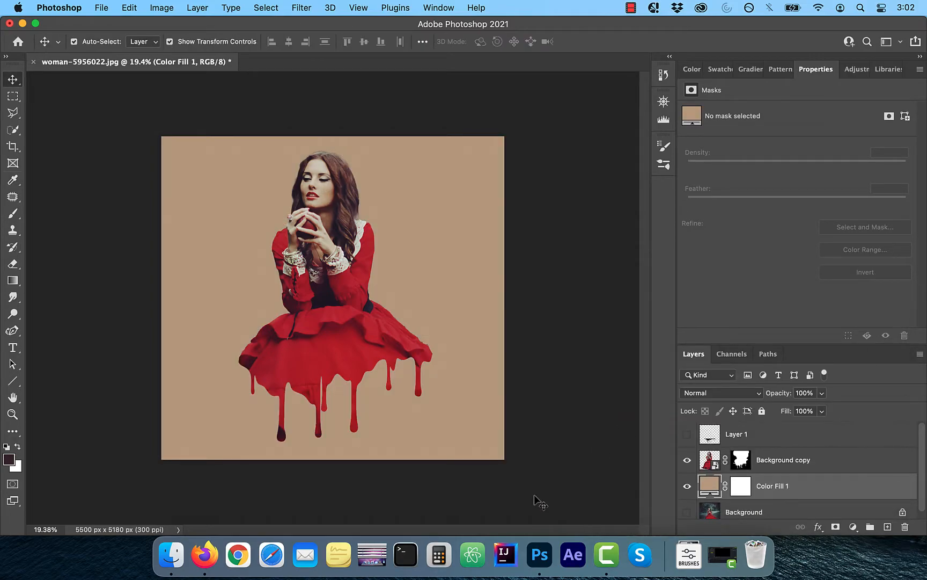
Add a Bevel & Emboss effect with a Smooth Inner Bevel to the Background copy layer and increase its depth.
{"action": "key", "text": "alt+bracketright"}
{"action": "left_click", "coordinate": [817, 526]}
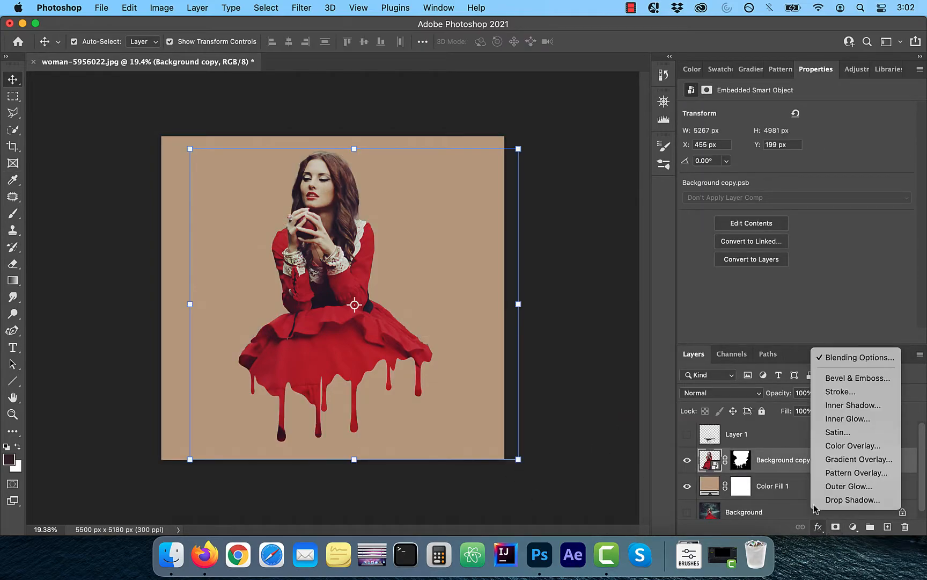
{"action": "left_click", "coordinate": [859, 378]}
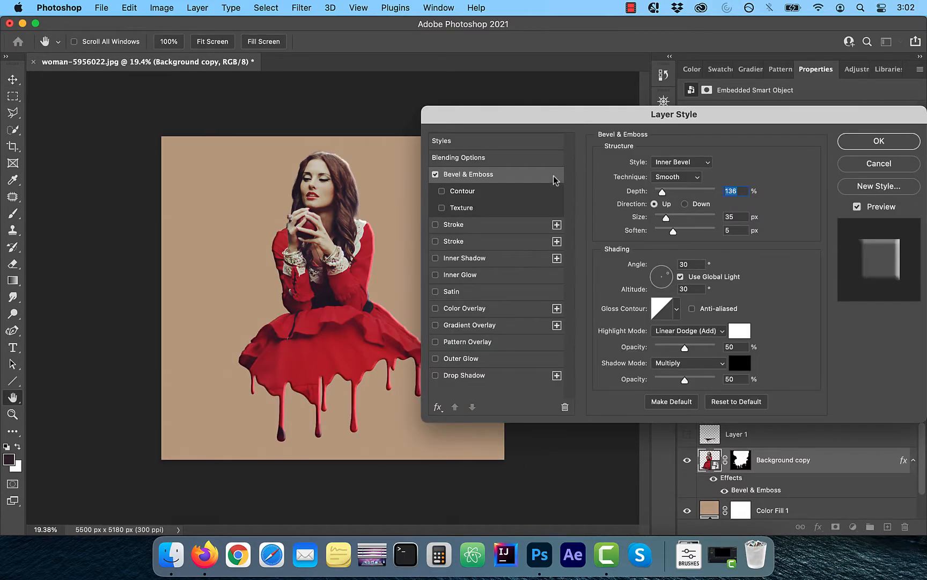
{"action": "left_click_drag", "start_coordinate": [570, 121], "coordinate": [600, 93]}
{"action": "left_click_drag", "start_coordinate": [692, 165], "coordinate": [727, 165]}
Try a 90° shading angle for the bevel, set the angle to 30°, and apply the layer style.
{"action": "double_click", "coordinate": [713, 238]}
{"action": "type", "text": "90"}
{"action": "left_click", "coordinate": [670, 239]}
{"action": "type", "text": "30"}
{"action": "left_click_drag", "start_coordinate": [727, 166], "coordinate": [711, 205]}
{"action": "left_click", "coordinate": [909, 117]}
{"action": "left_click", "coordinate": [13, 80]}
{"action": "left_click", "coordinate": [117, 140]}
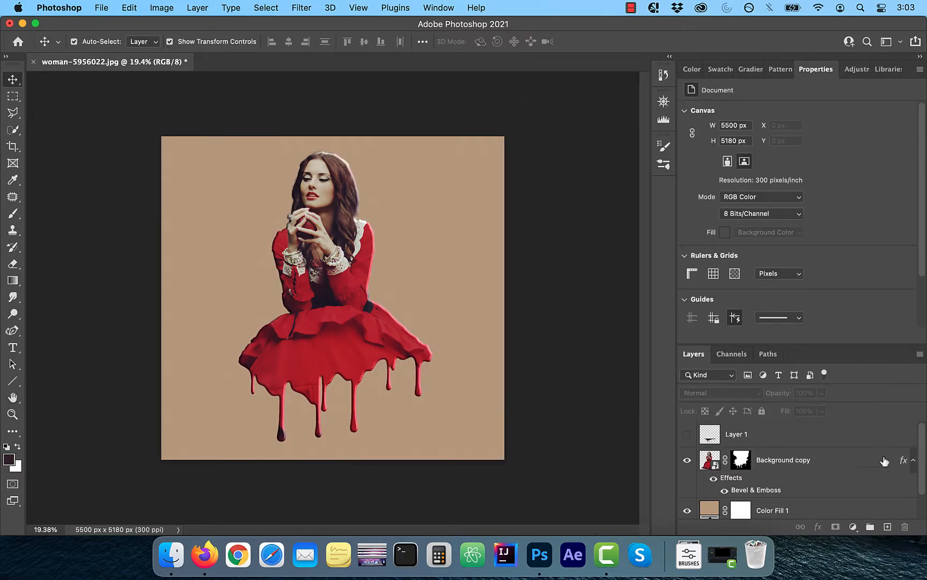
Add a new empty layer on top and choose the first Kyle's Spatter Brushes preset from the Special Effects Brushes.
{"action": "left_click", "coordinate": [888, 525]}
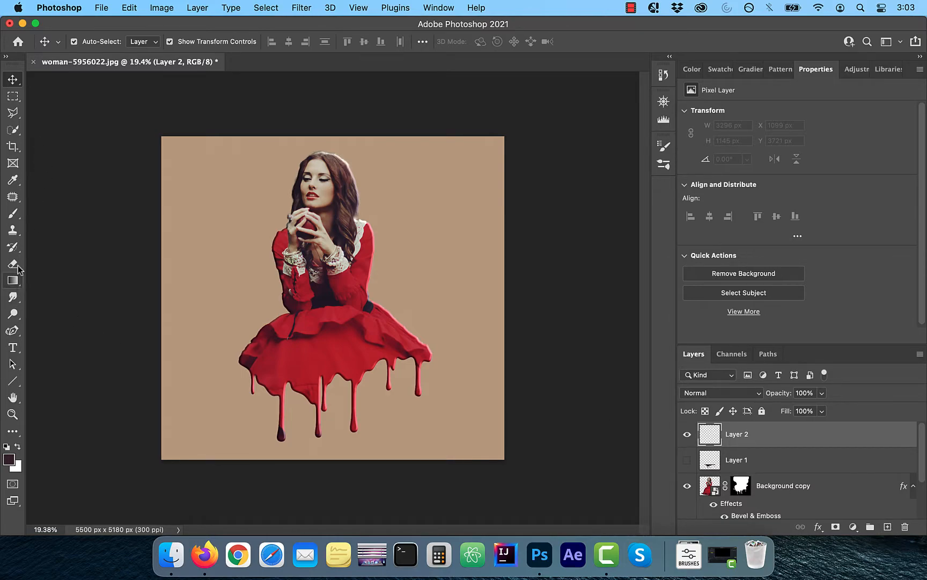
{"action": "left_click", "coordinate": [13, 214]}
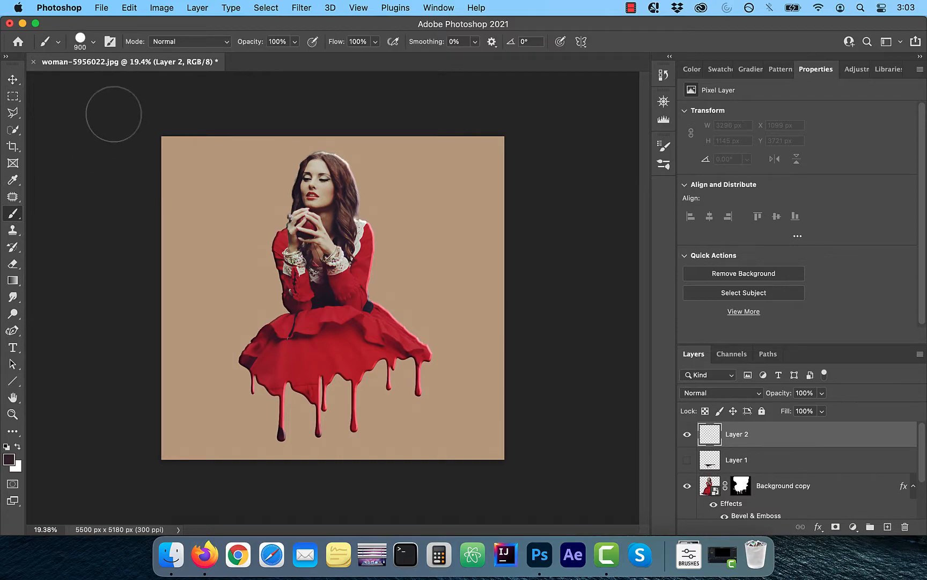
{"action": "left_click", "coordinate": [58, 43]}
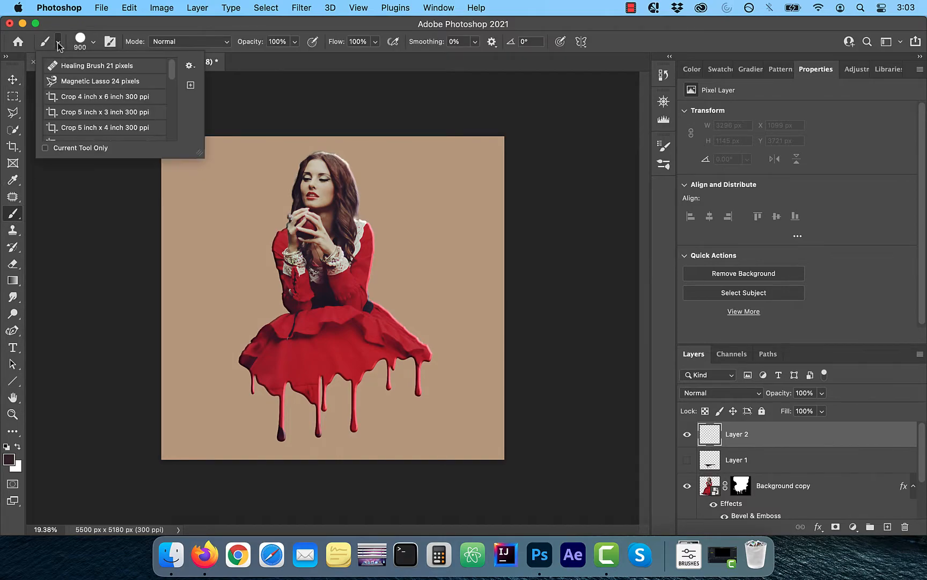
{"action": "left_click", "coordinate": [95, 44]}
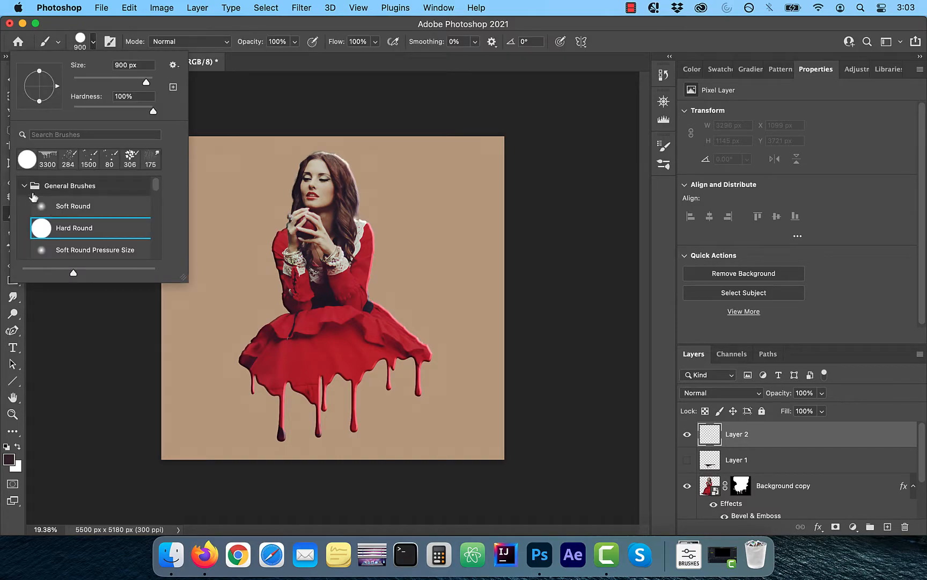
{"action": "left_click", "coordinate": [21, 187]}
{"action": "left_click", "coordinate": [24, 185]}
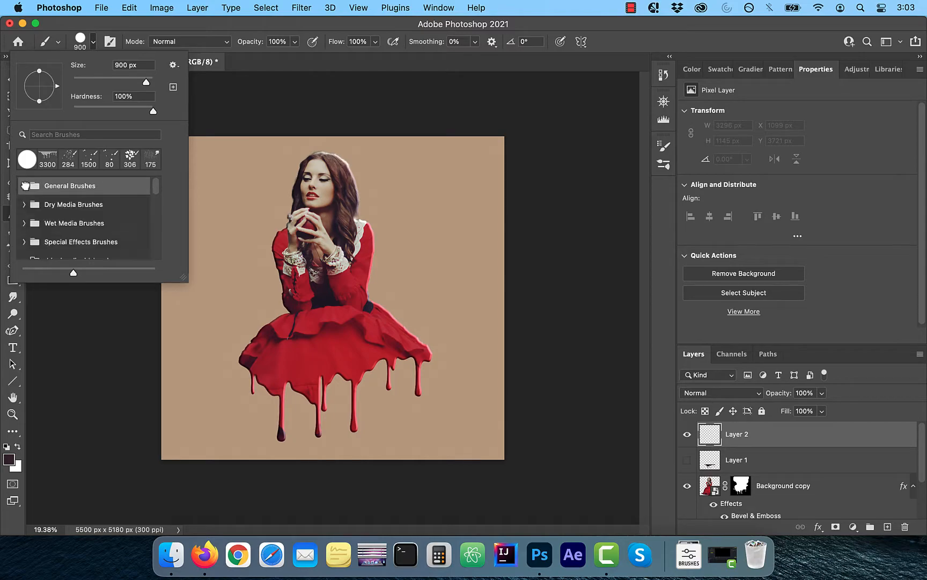
{"action": "scroll", "coordinate": [35, 231], "scroll_direction": "down", "scroll_amount": 1}
{"action": "left_click", "coordinate": [24, 232]}
{"action": "scroll", "coordinate": [70, 225], "scroll_direction": "down", "scroll_amount": 2}
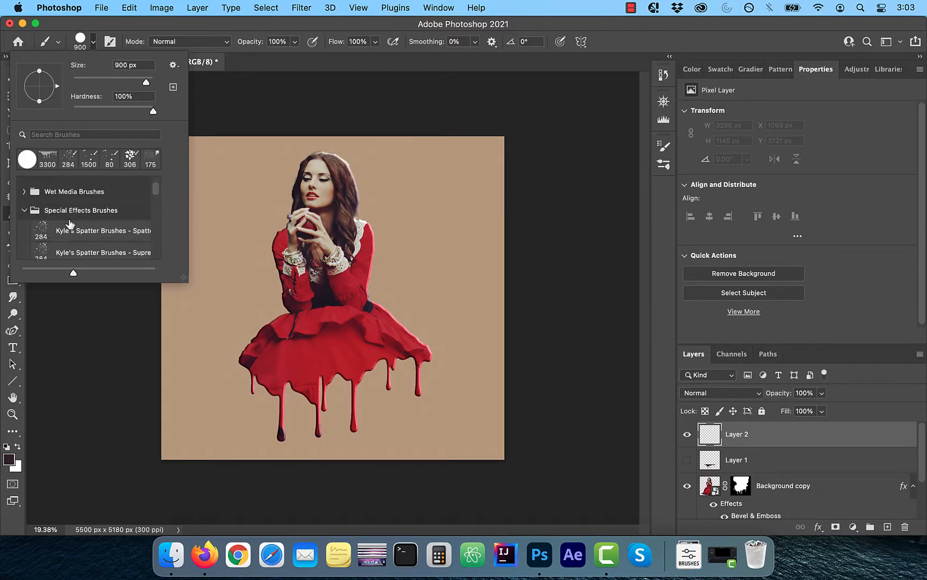
{"action": "double_click", "coordinate": [83, 228]}
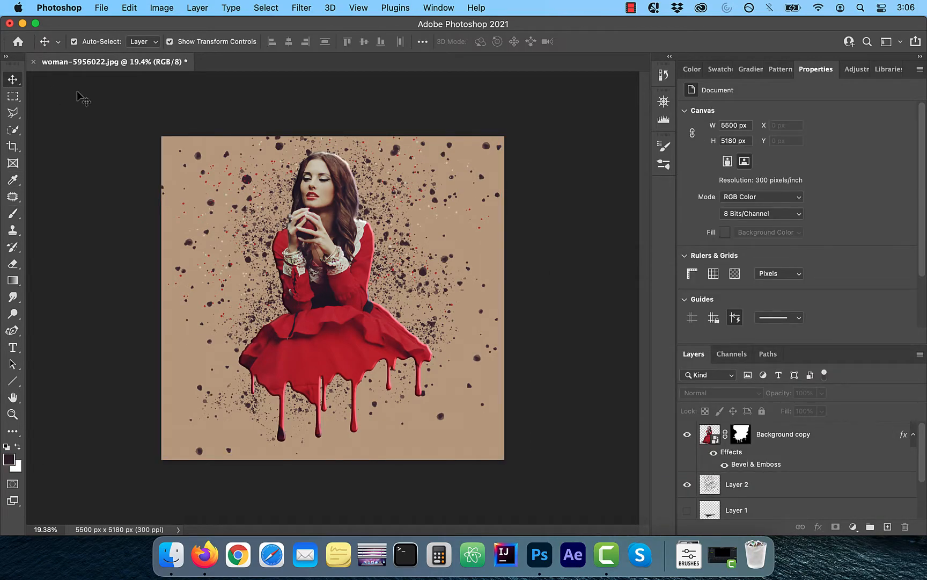
Add a Curves adjustment layer above Background copy and shape its RGB curve into a gentle S for more contrast.
{"action": "left_click", "coordinate": [793, 436]}
{"action": "left_click", "coordinate": [857, 69]}
{"action": "left_click", "coordinate": [745, 102]}
{"action": "left_click_drag", "start_coordinate": [814, 221], "coordinate": [817, 224]}
{"action": "left_click", "coordinate": [898, 129]}
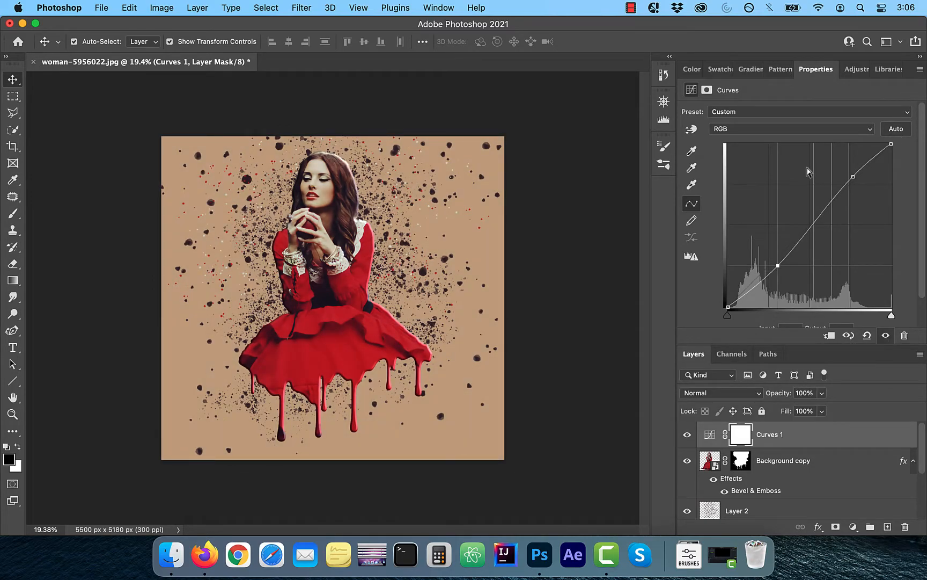
{"action": "left_click_drag", "start_coordinate": [854, 179], "coordinate": [850, 178]}
{"action": "left_click_drag", "start_coordinate": [779, 268], "coordinate": [781, 271]}
{"action": "scroll", "coordinate": [712, 476], "scroll_direction": "down", "scroll_amount": 3}
{"action": "scroll", "coordinate": [712, 477], "scroll_direction": "up", "scroll_amount": 3}
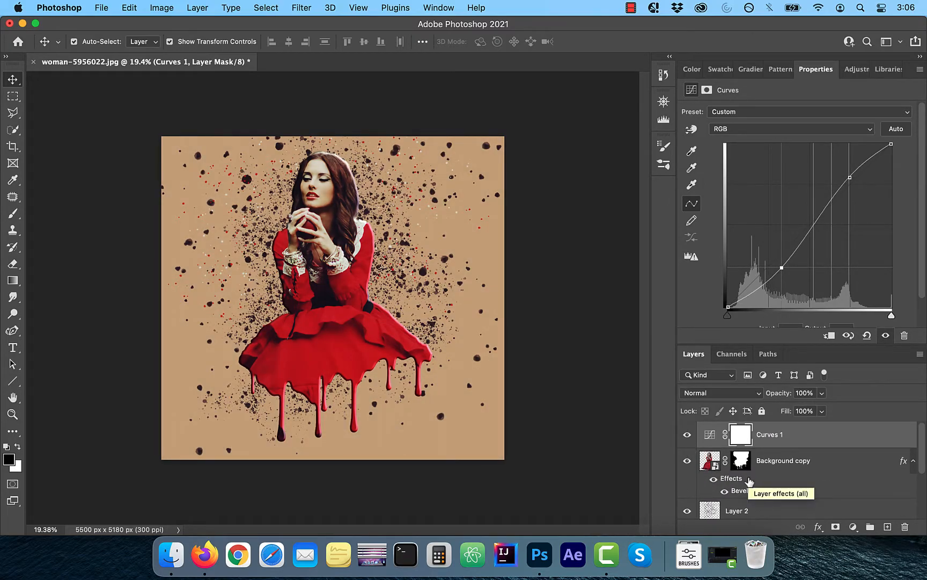
Compare the original photo with the finished composite by toggling the visibility of all layers except Background.
{"action": "scroll", "coordinate": [687, 512], "scroll_direction": "down", "scroll_amount": 3}
{"action": "left_click", "coordinate": [687, 508], "text": "alt"}
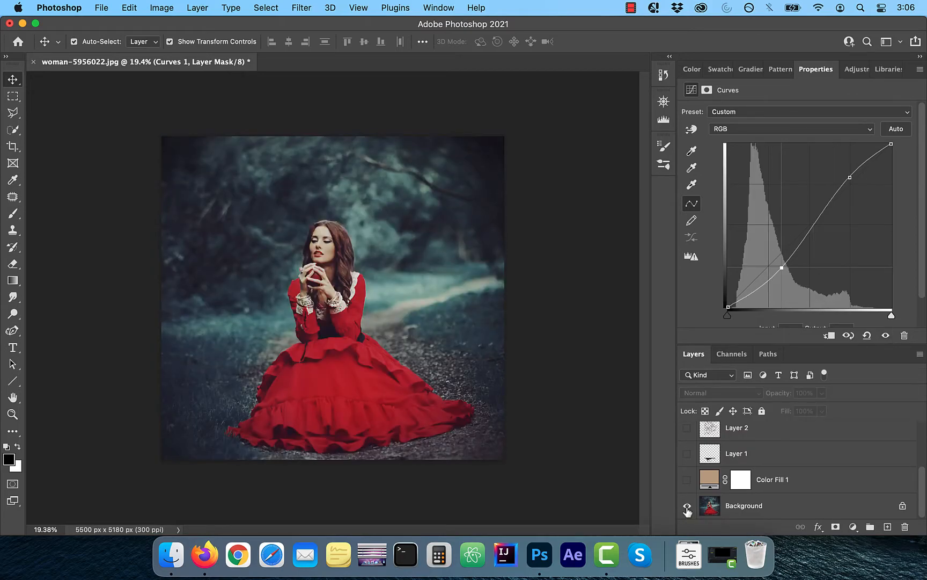
{"action": "left_click", "coordinate": [687, 508], "text": "alt"}
{"action": "left_click", "coordinate": [687, 508], "text": "alt"}
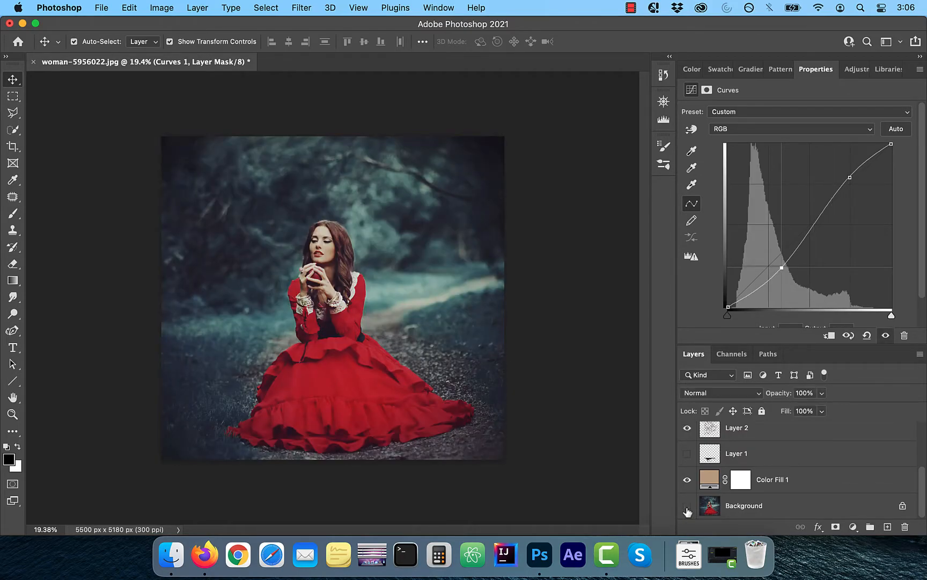
{"action": "left_click", "coordinate": [686, 508], "text": "alt"}
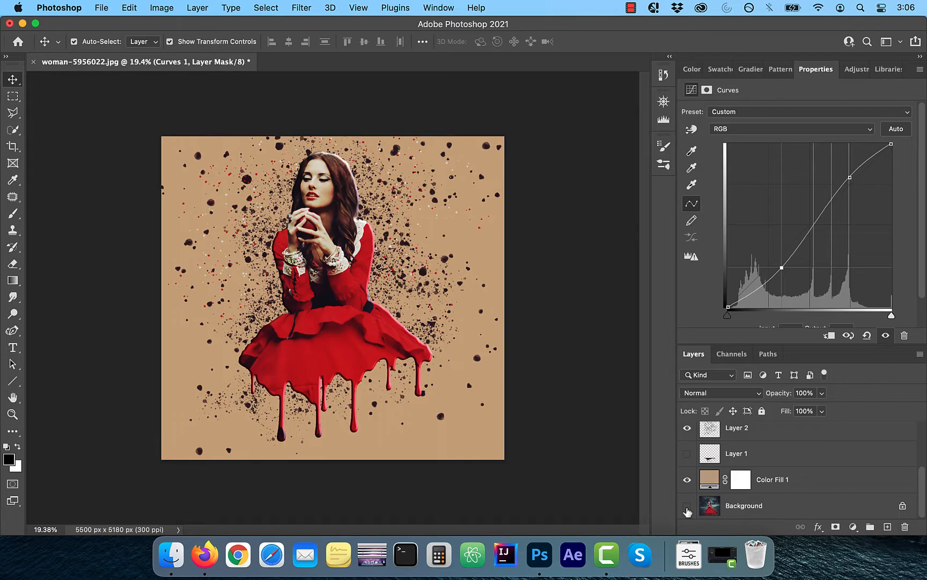
{"action": "left_click", "coordinate": [687, 508], "text": "alt"}
{"action": "left_click", "coordinate": [687, 507], "text": "alt"}
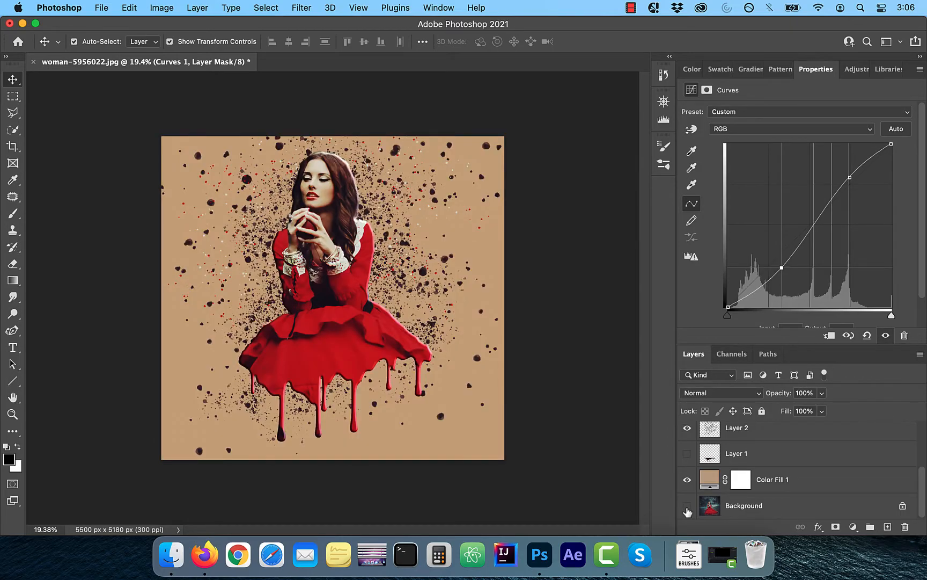